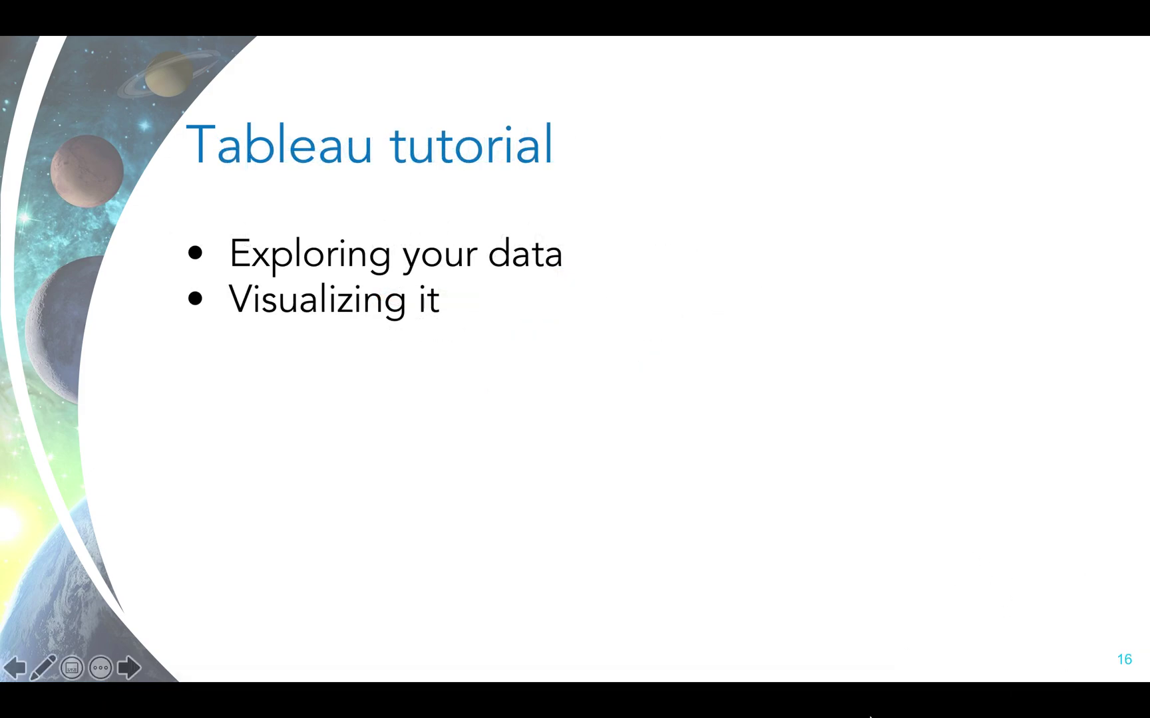
# - Switch from the slideshow to the COVID-19 spreadsheet in Excel
pyautogui.moveTo(860, 700)
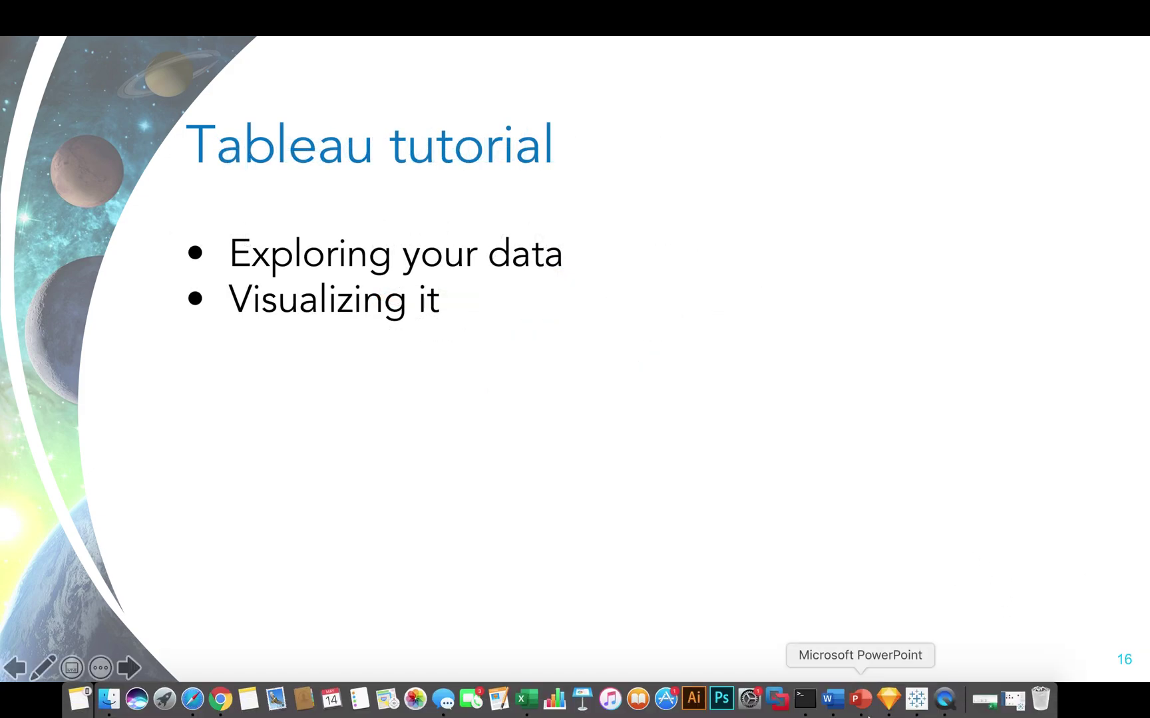
pyautogui.click(524, 699)
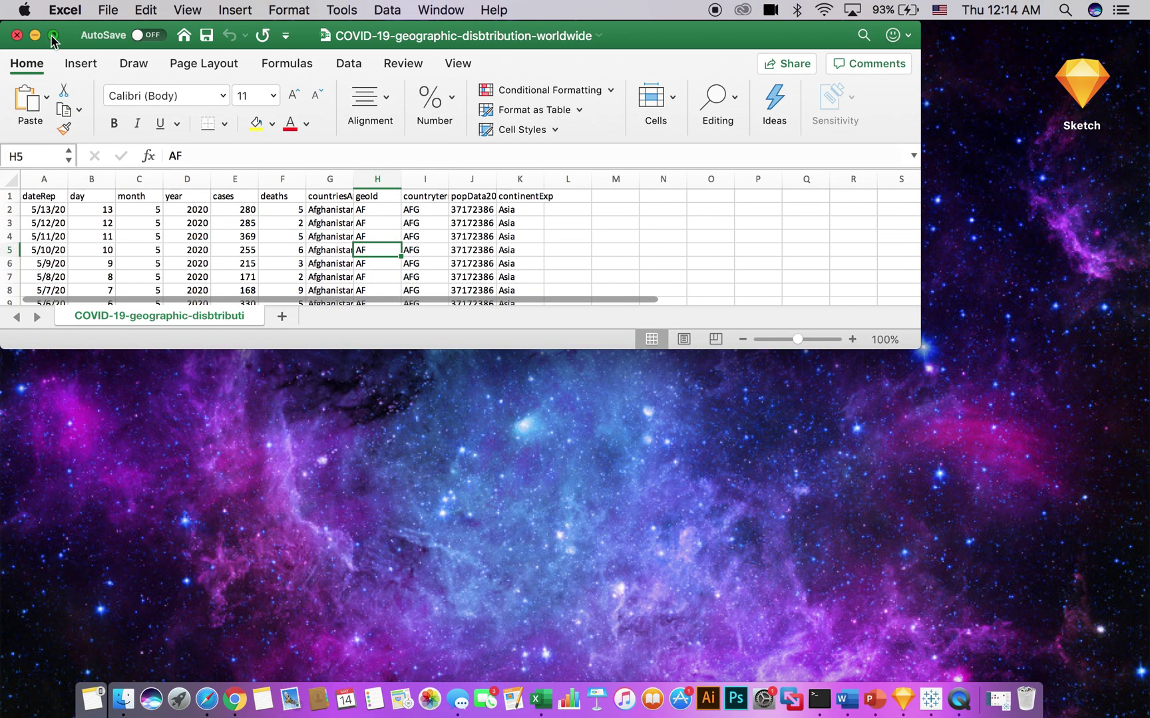
# - Make the COVID-19 geographic distribution workbook window fill the screen
pyautogui.click(52, 38)
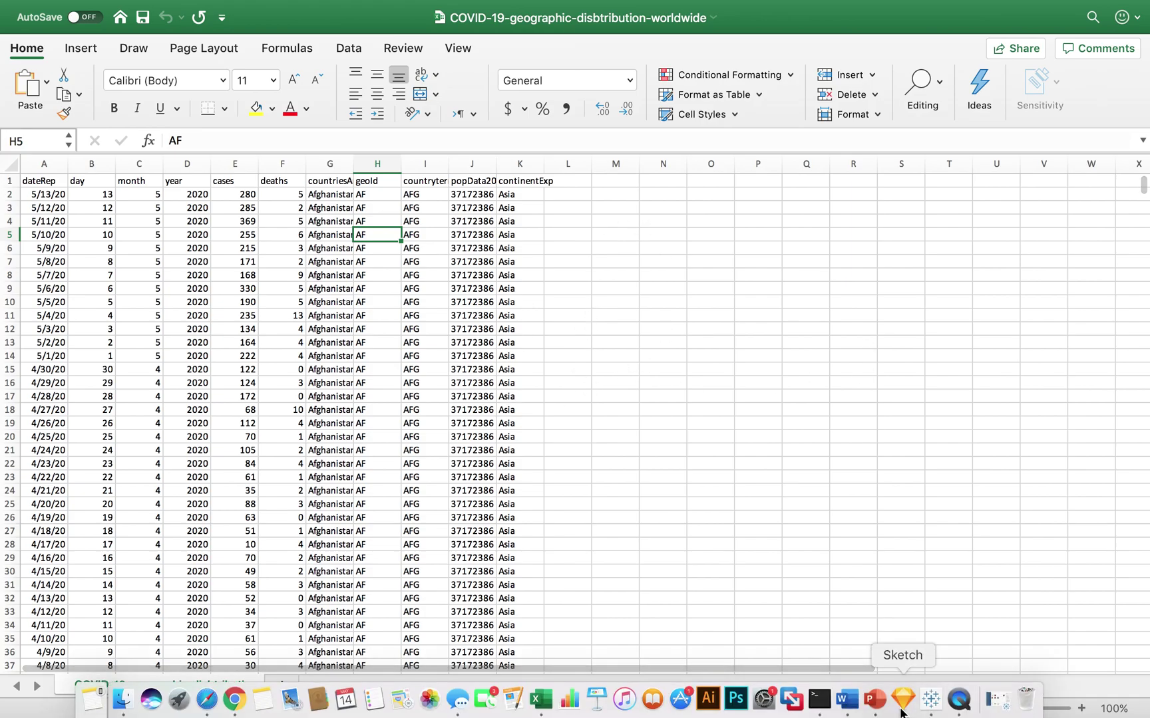
# - Launch Tableau and connect to the COVID-19 worldwide xlsx file as a Microsoft Excel source
pyautogui.click(929, 702)
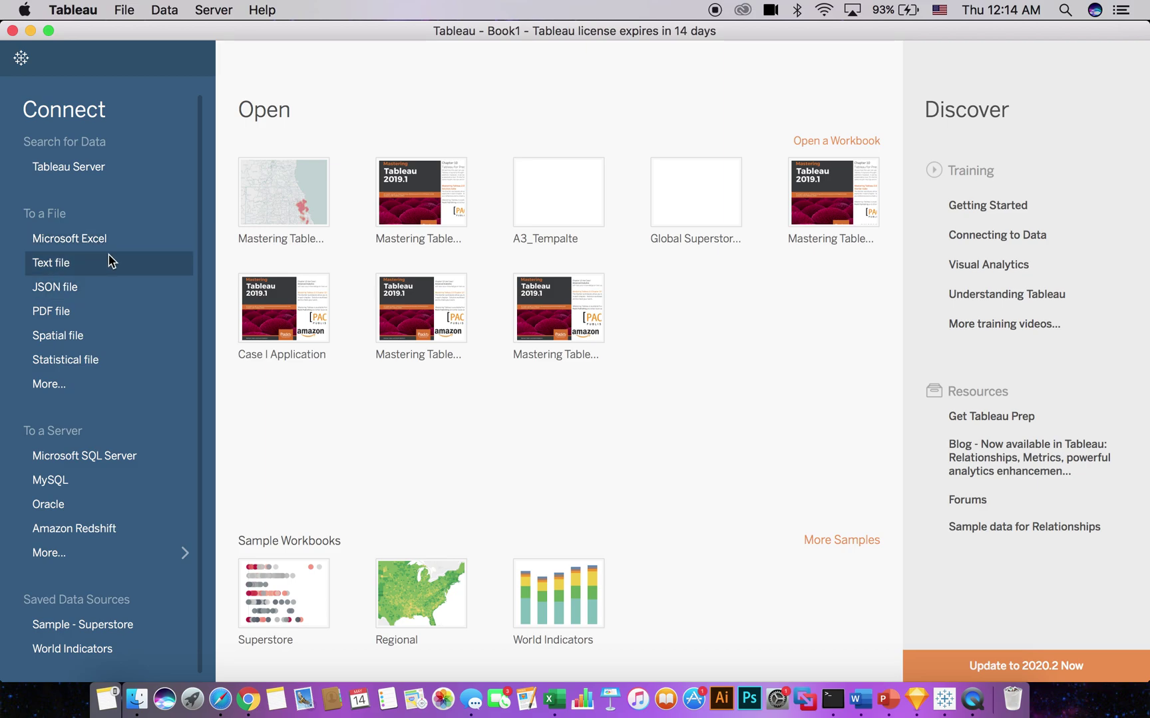
pyautogui.click(104, 247)
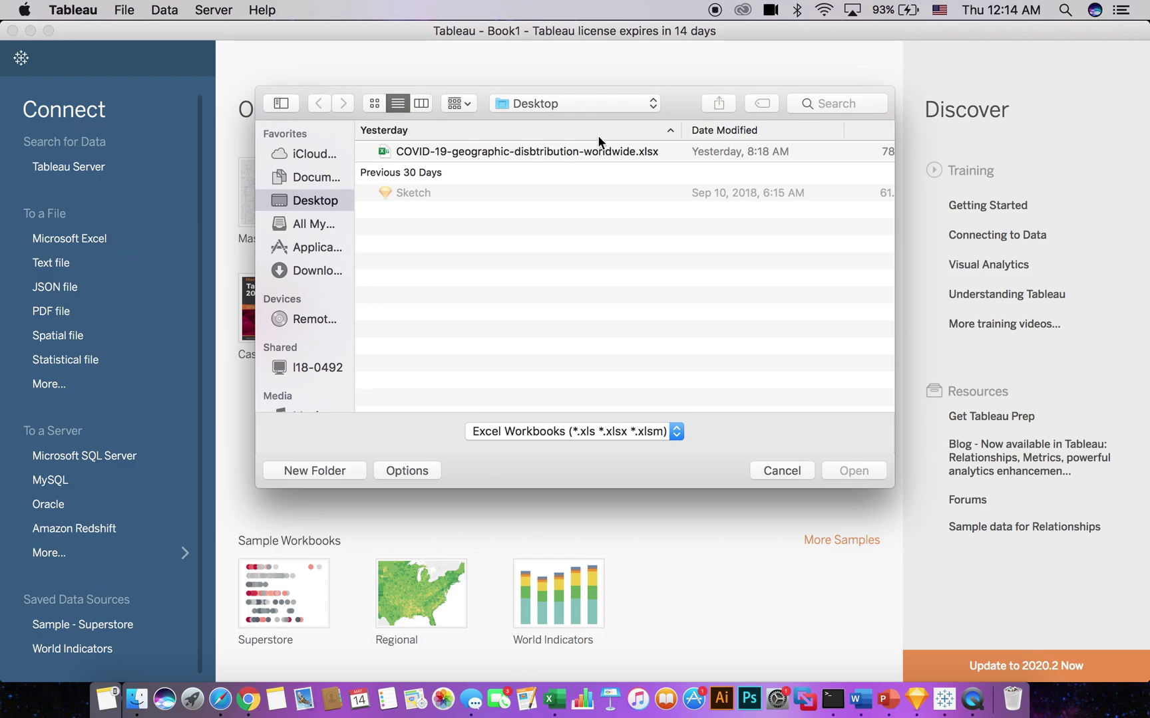
pyautogui.click(580, 156)
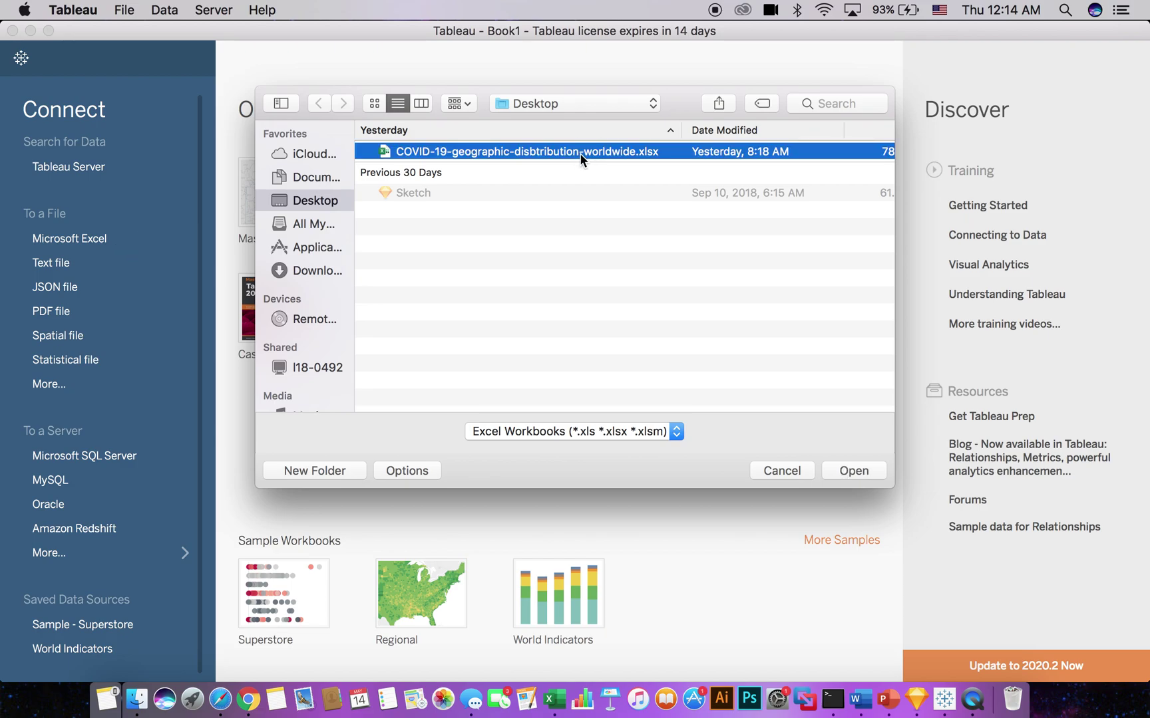
pyautogui.click(846, 471)
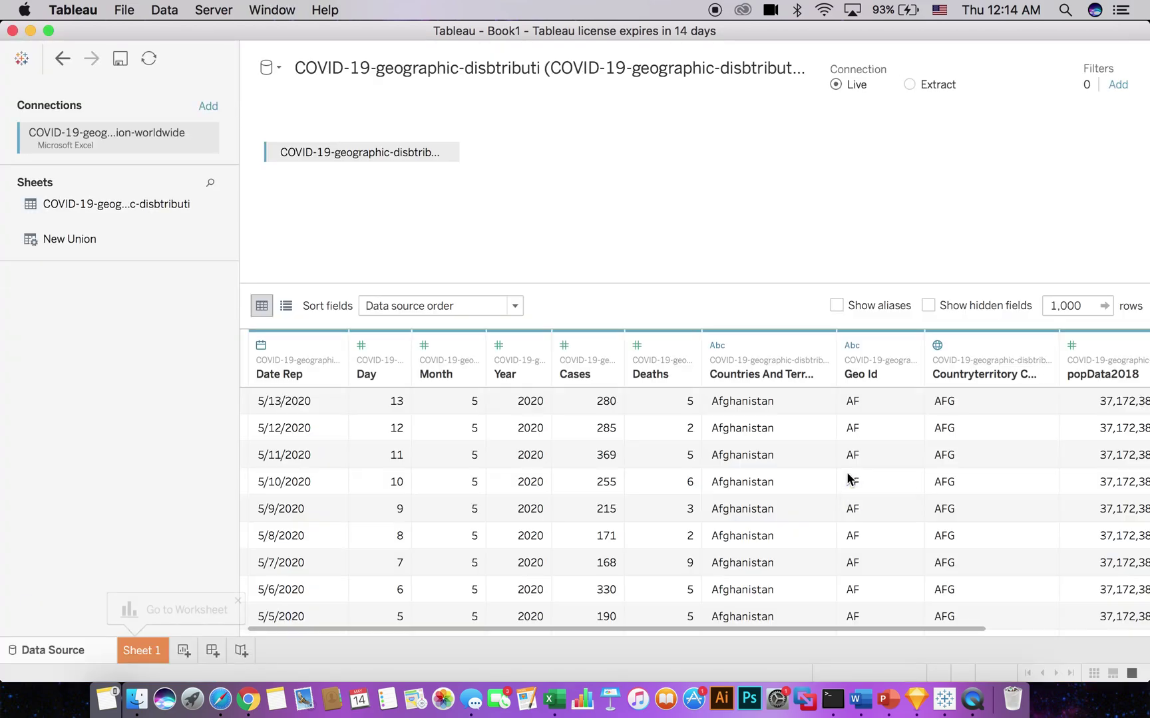
# - Browse the loaded data grid and the countries column options before moving to Sheet 1
pyautogui.scroll(-2, 761, 515)
pyautogui.scroll(2, 761, 516)
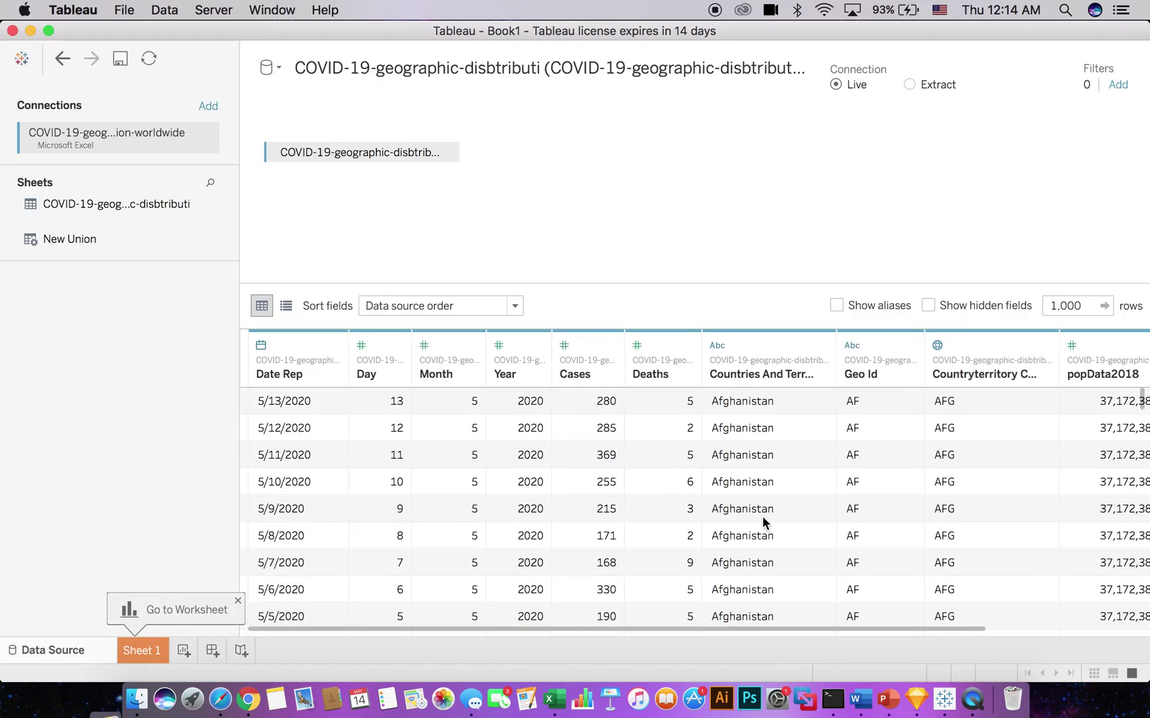
pyautogui.hscroll(4, 835, 471)
pyautogui.hscroll(-4, 835, 473)
pyautogui.hscroll(4, 786, 413)
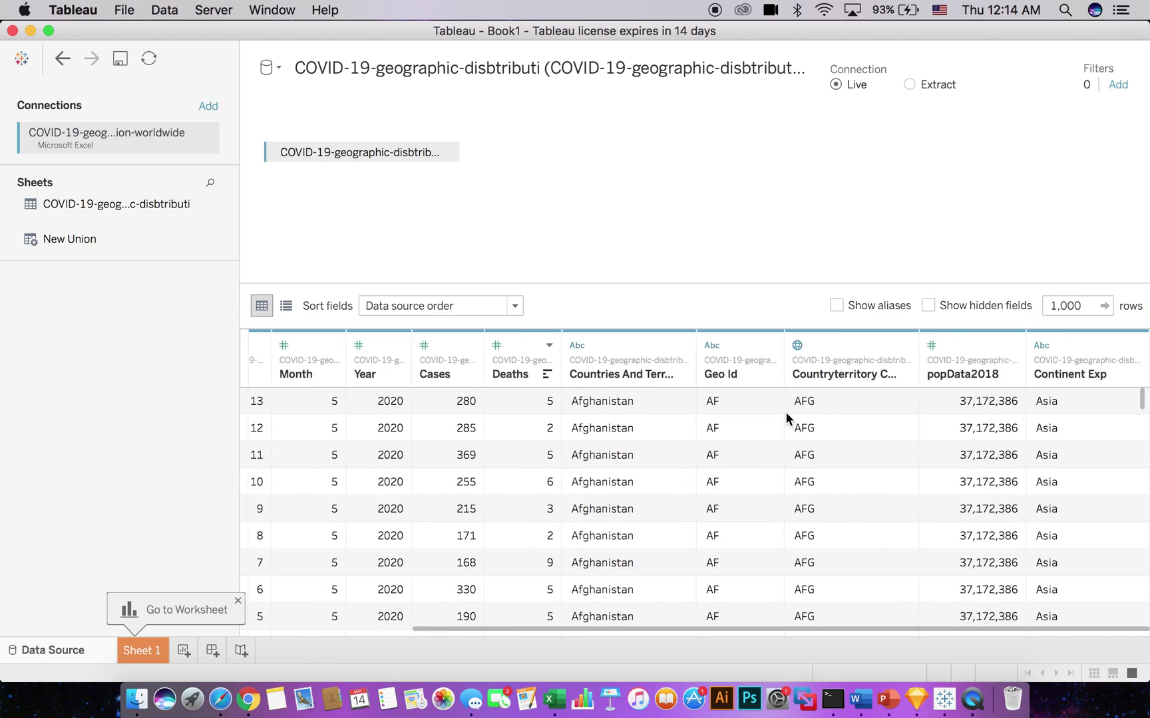
pyautogui.hscroll(-4, 786, 412)
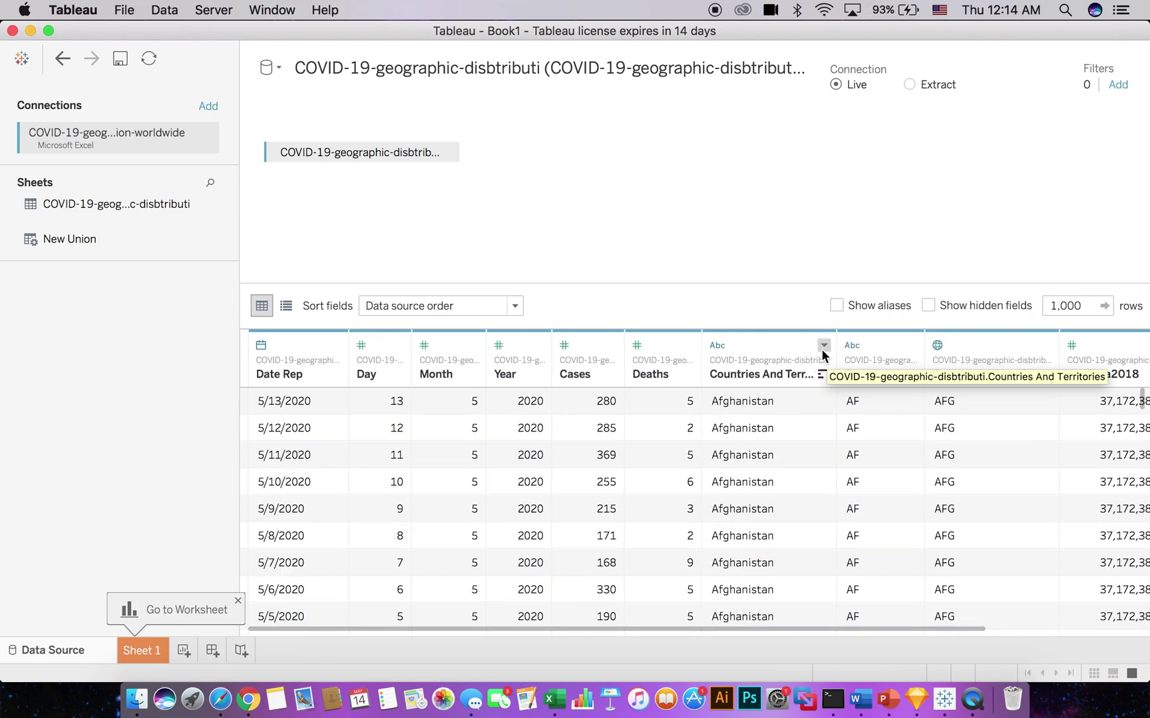
pyautogui.click(823, 346)
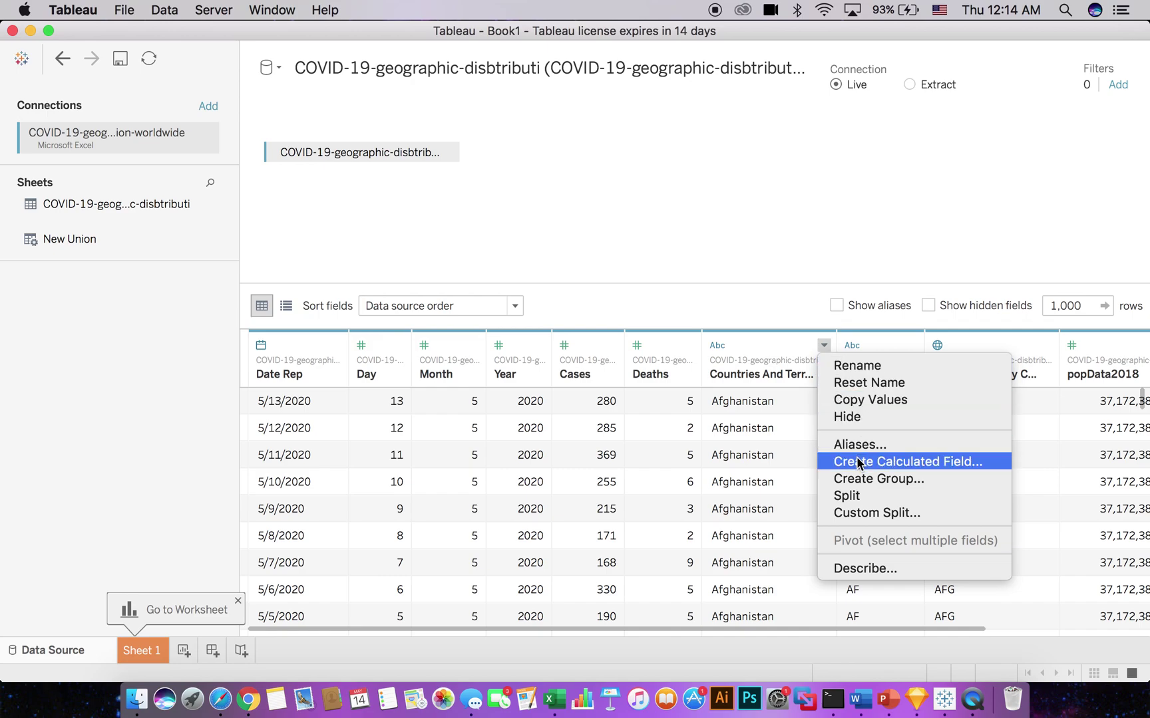
pyautogui.click(740, 338)
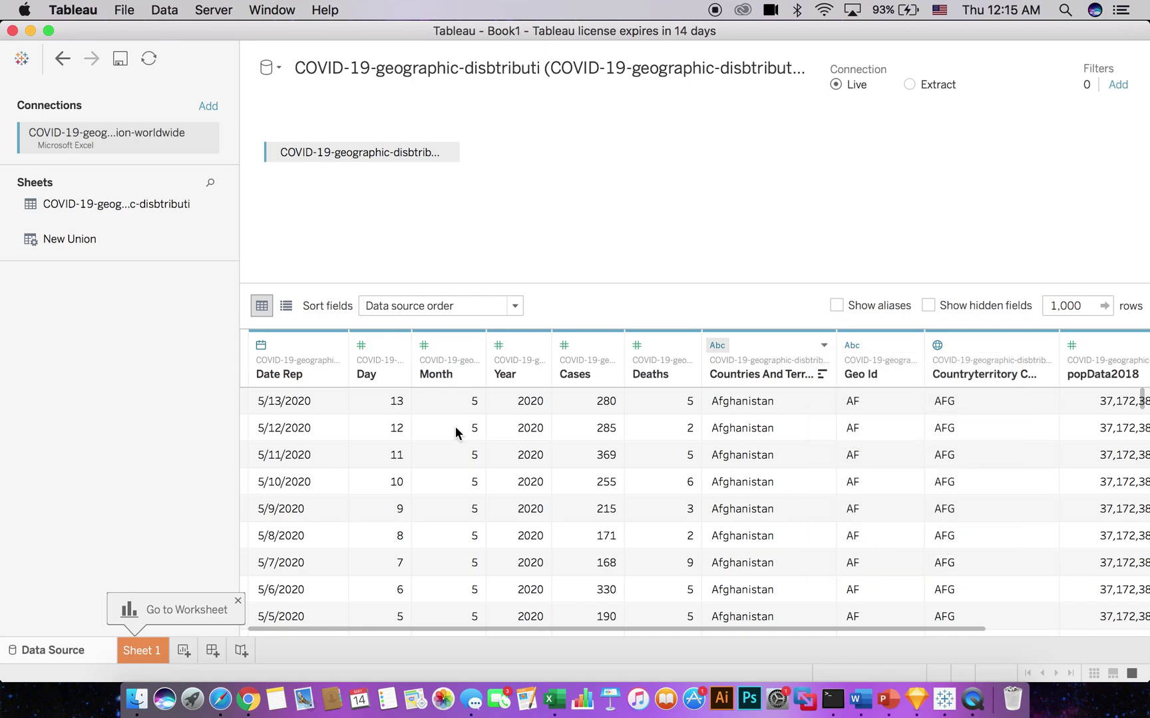
pyautogui.click(140, 656)
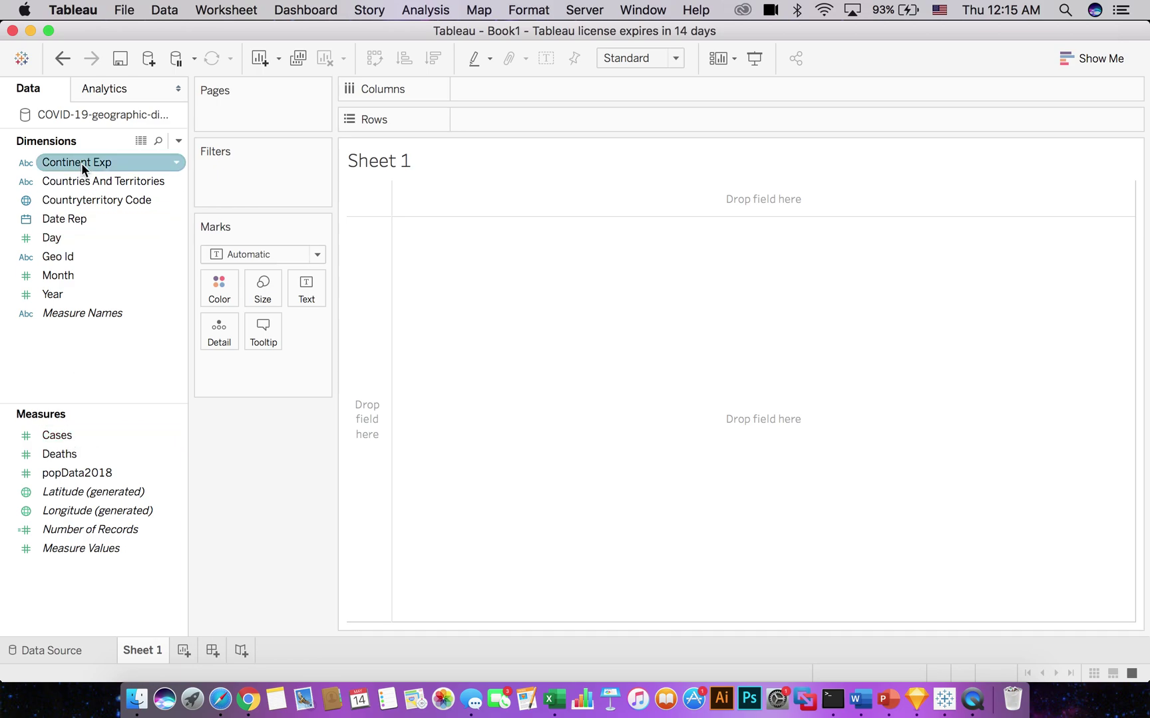
# - Put Continent Exp on Rows and SUM(Cases) on Columns, with America highest at 1,845,638
pyautogui.moveTo(81, 162)
pyautogui.mouseDown()
pyautogui.moveTo(540, 113)
pyautogui.moveTo(495, 119)
pyautogui.mouseUp()
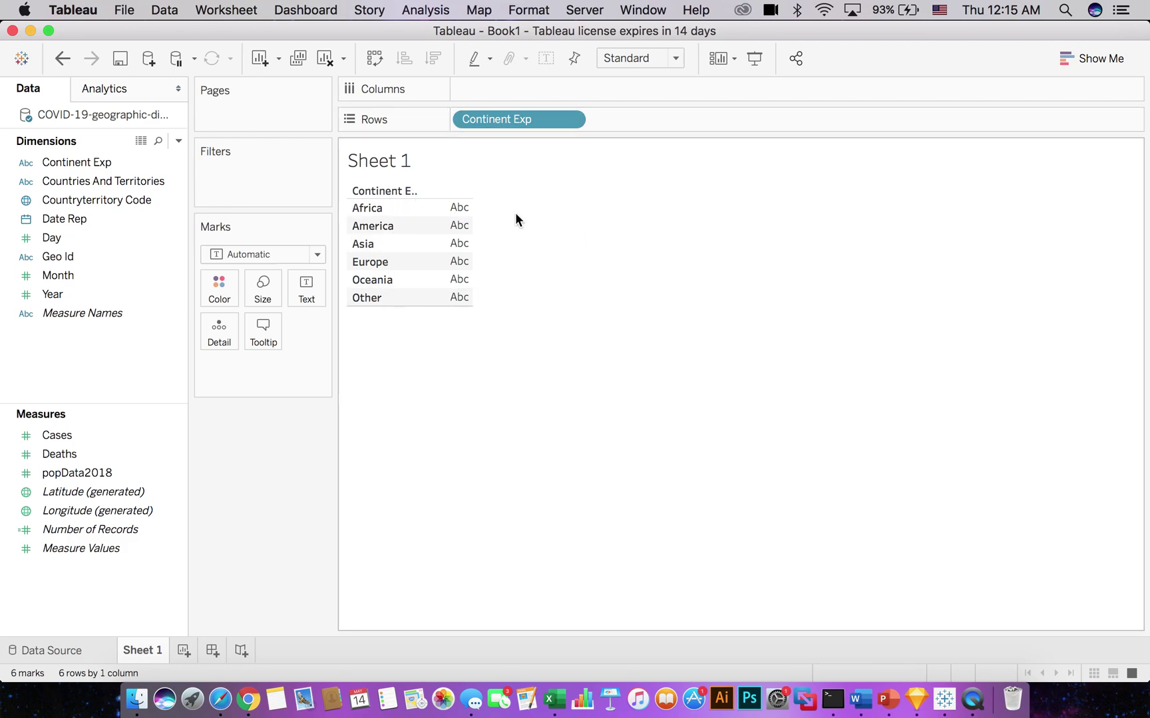
pyautogui.click(75, 471)
pyautogui.click(76, 453)
pyautogui.click(73, 441)
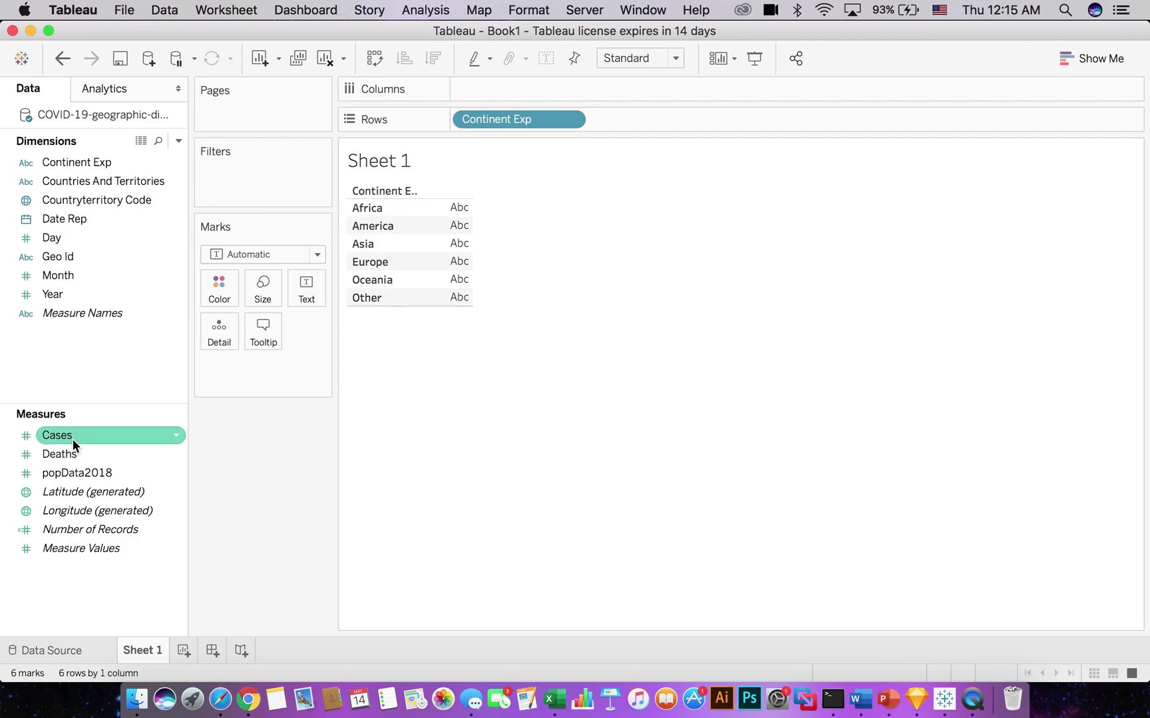
pyautogui.moveTo(89, 436); pyautogui.dragTo(506, 90)
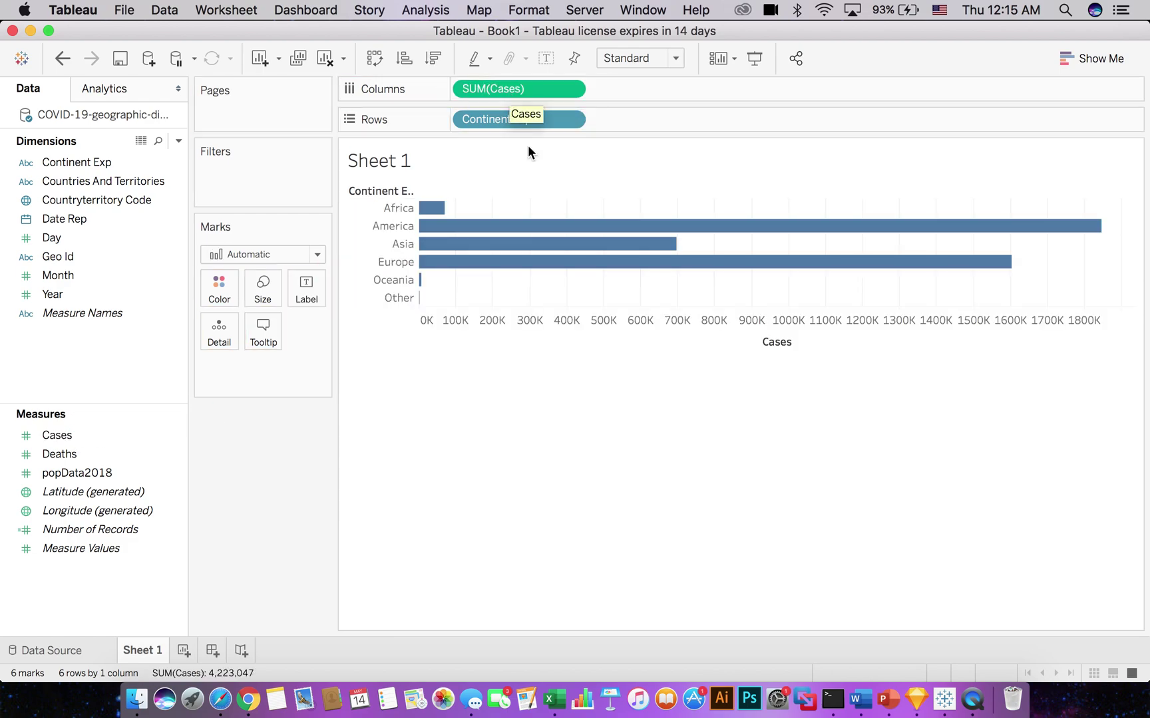
pyautogui.moveTo(629, 267)
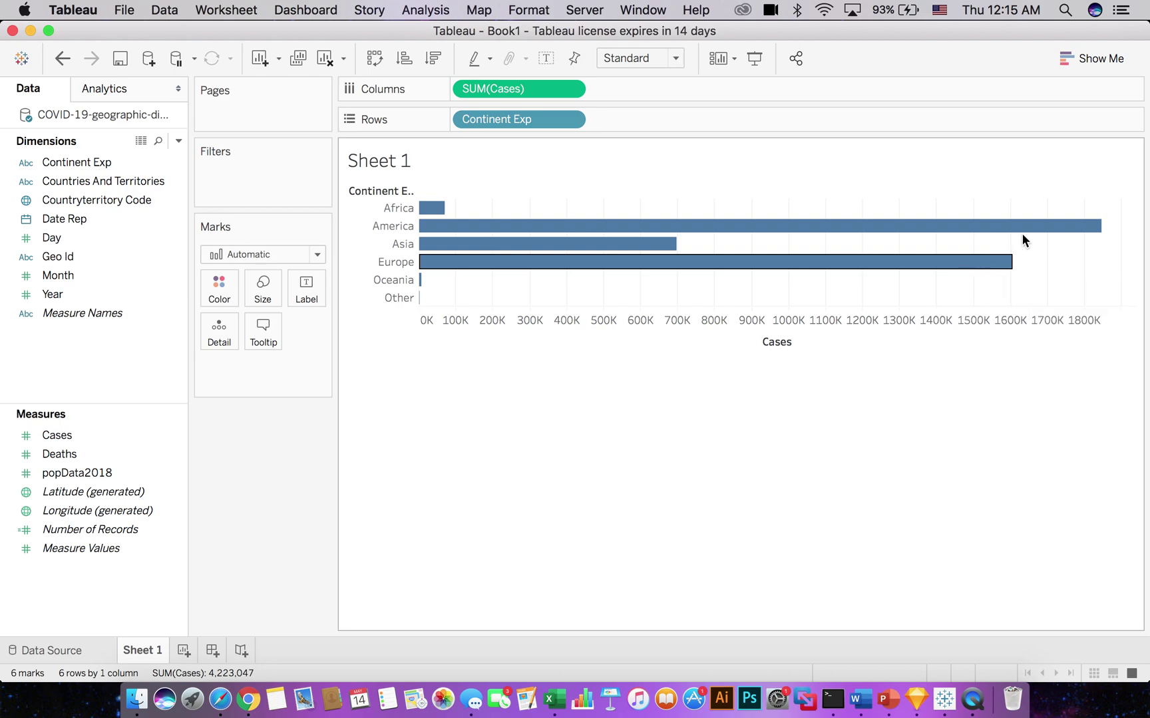
pyautogui.moveTo(1059, 233)
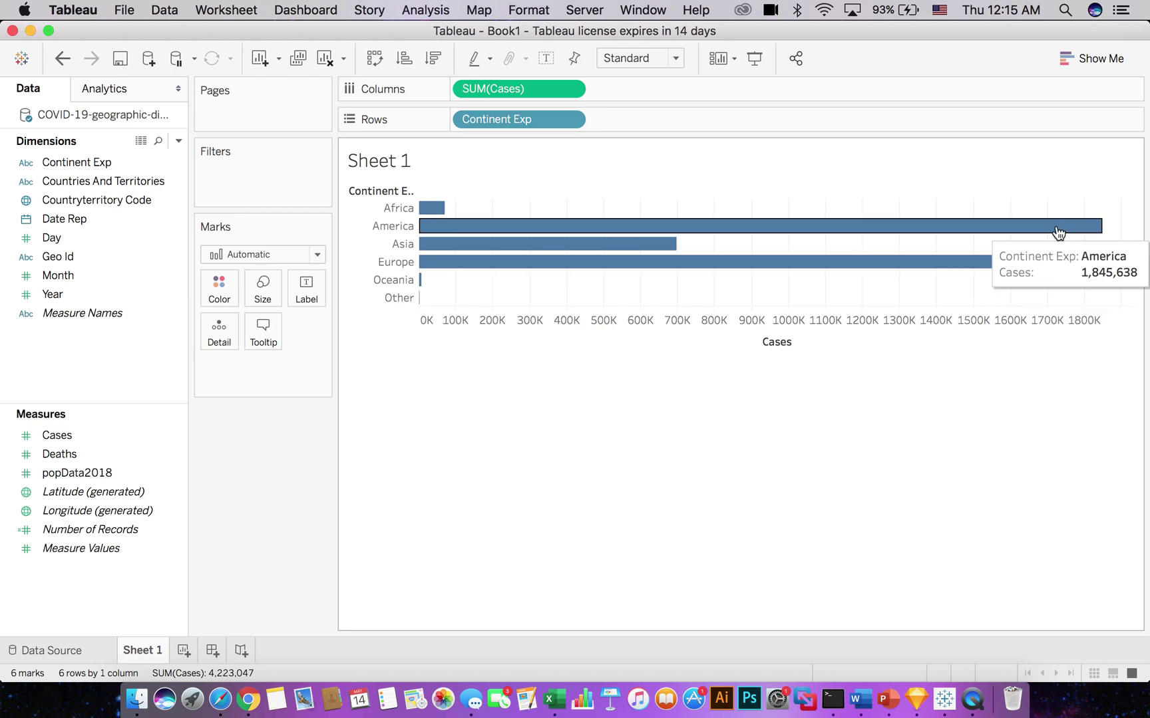
pyautogui.moveTo(1004, 267)
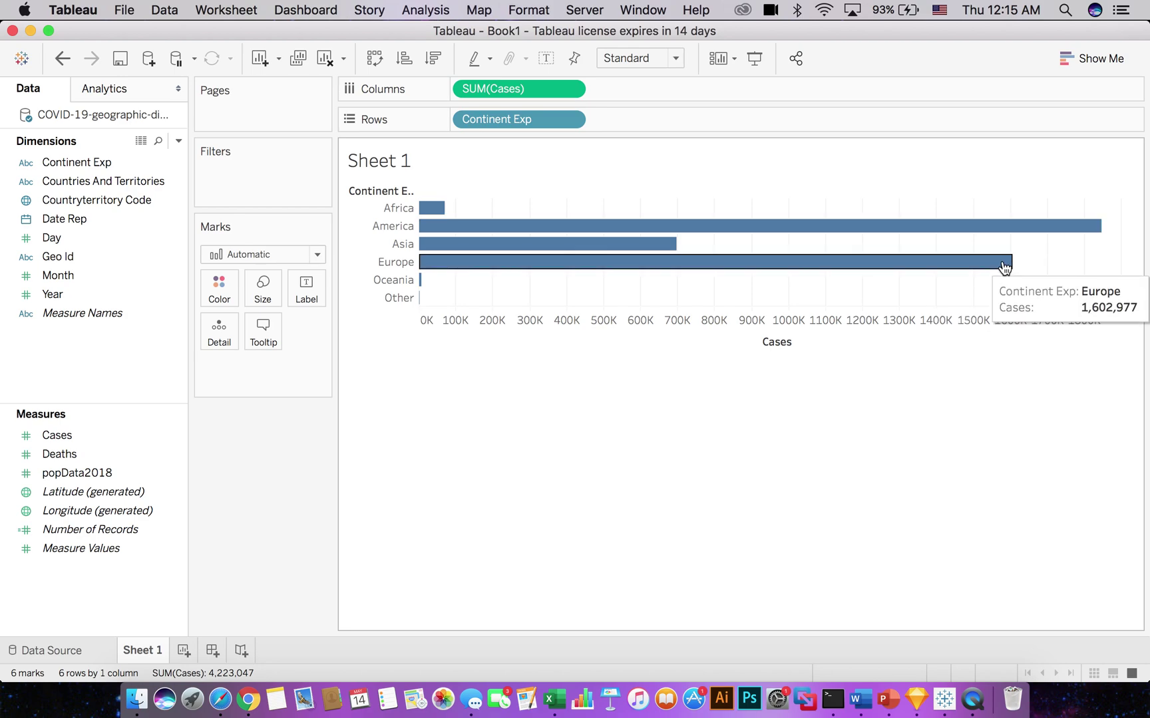
# - Add Deaths to Columns, use Show Me side-by-side bars, and open Edit Colors for Measure Names
pyautogui.moveTo(75, 454); pyautogui.dragTo(649, 90)
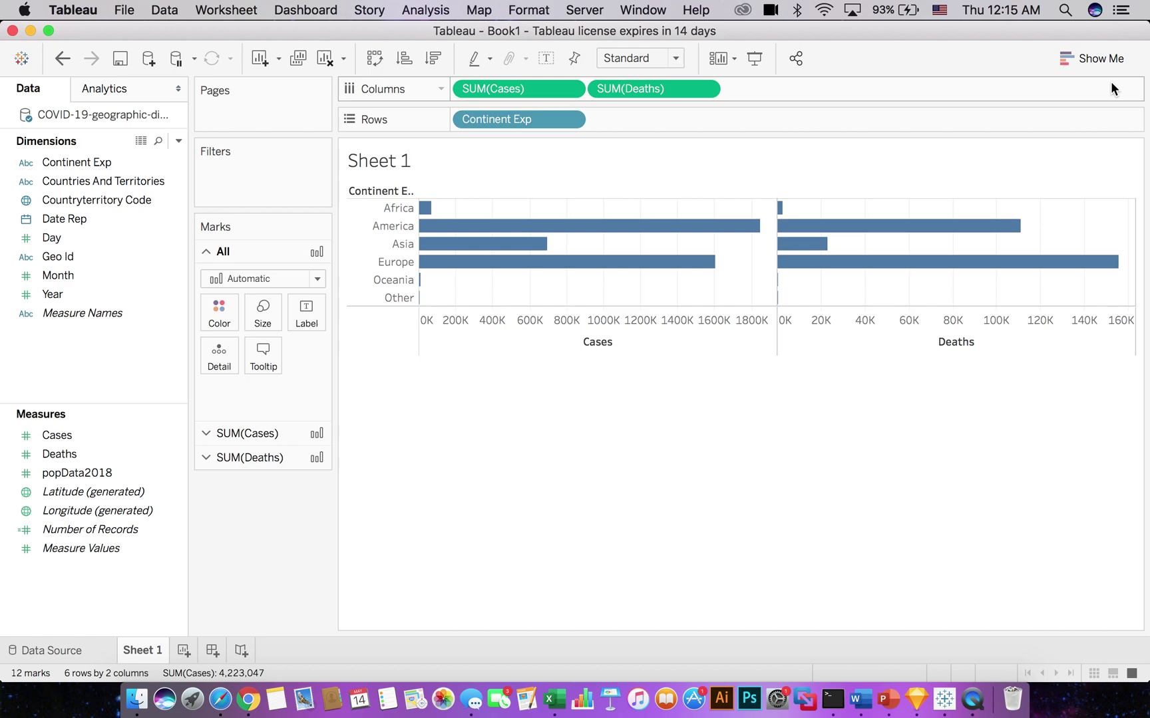
pyautogui.click(1103, 64)
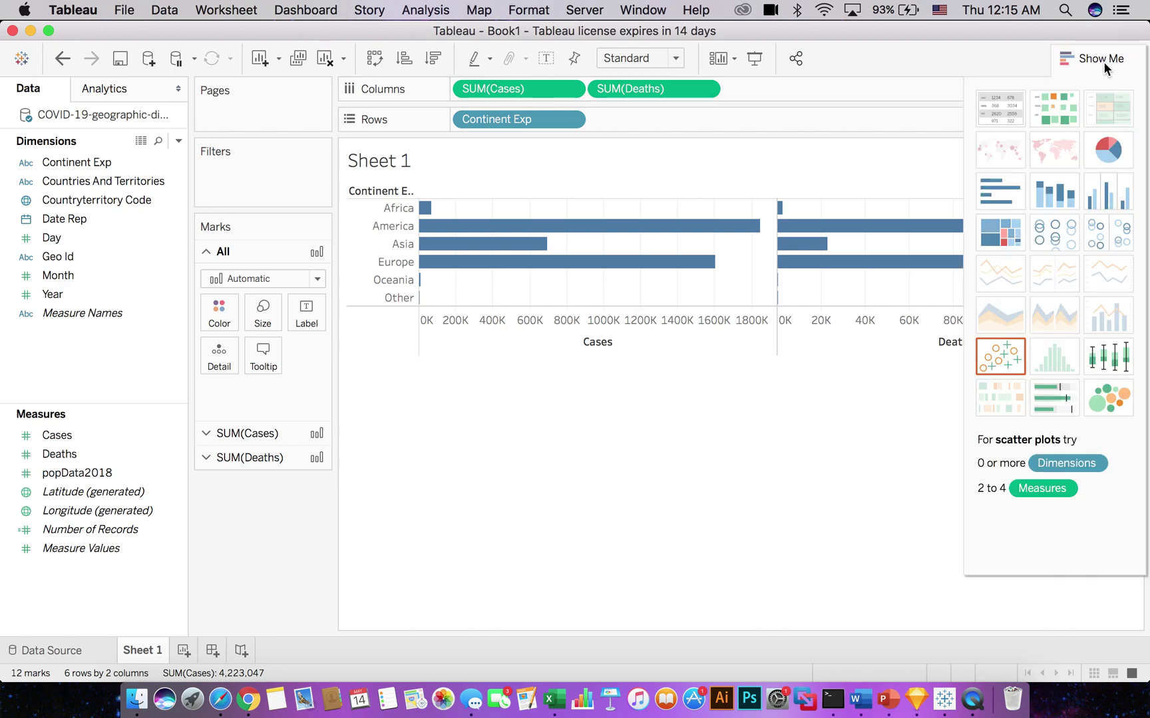
pyautogui.click(1106, 195)
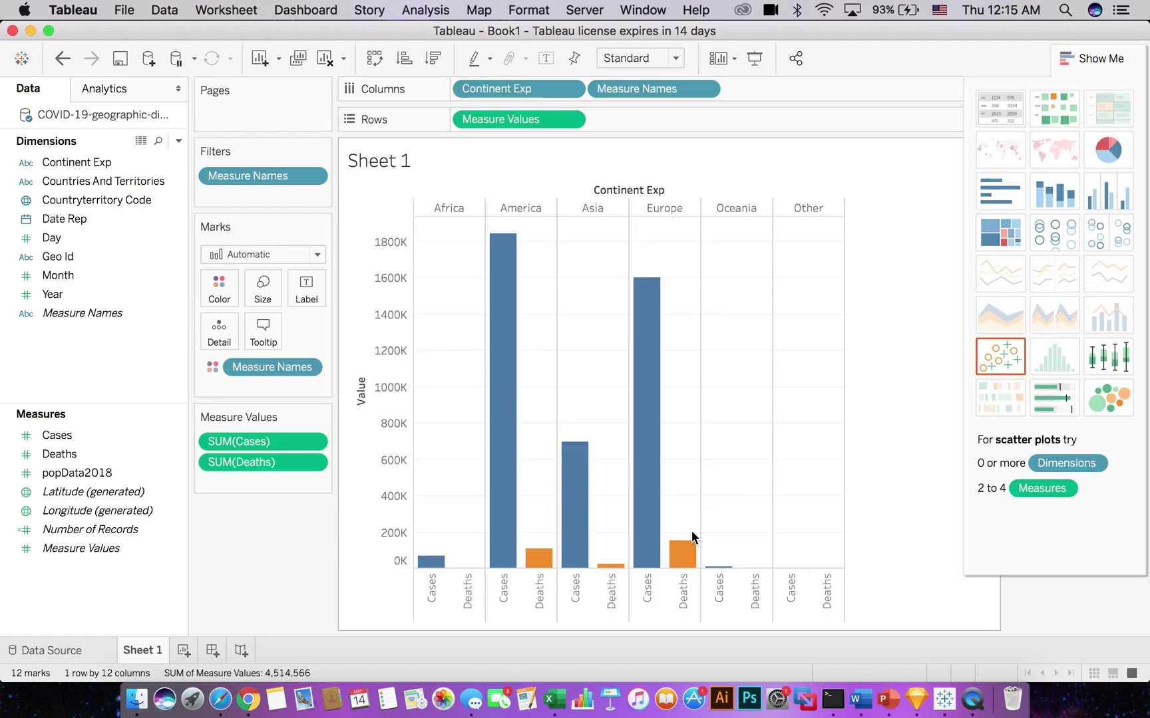
pyautogui.moveTo(690, 556)
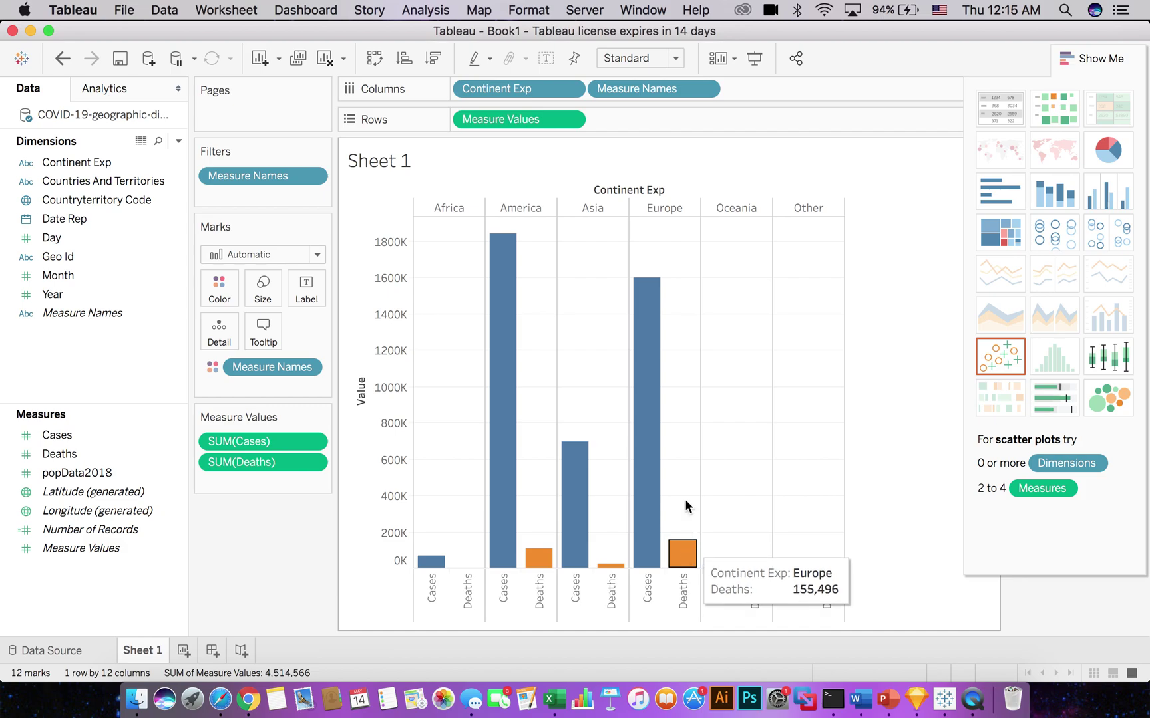
pyautogui.click(220, 296)
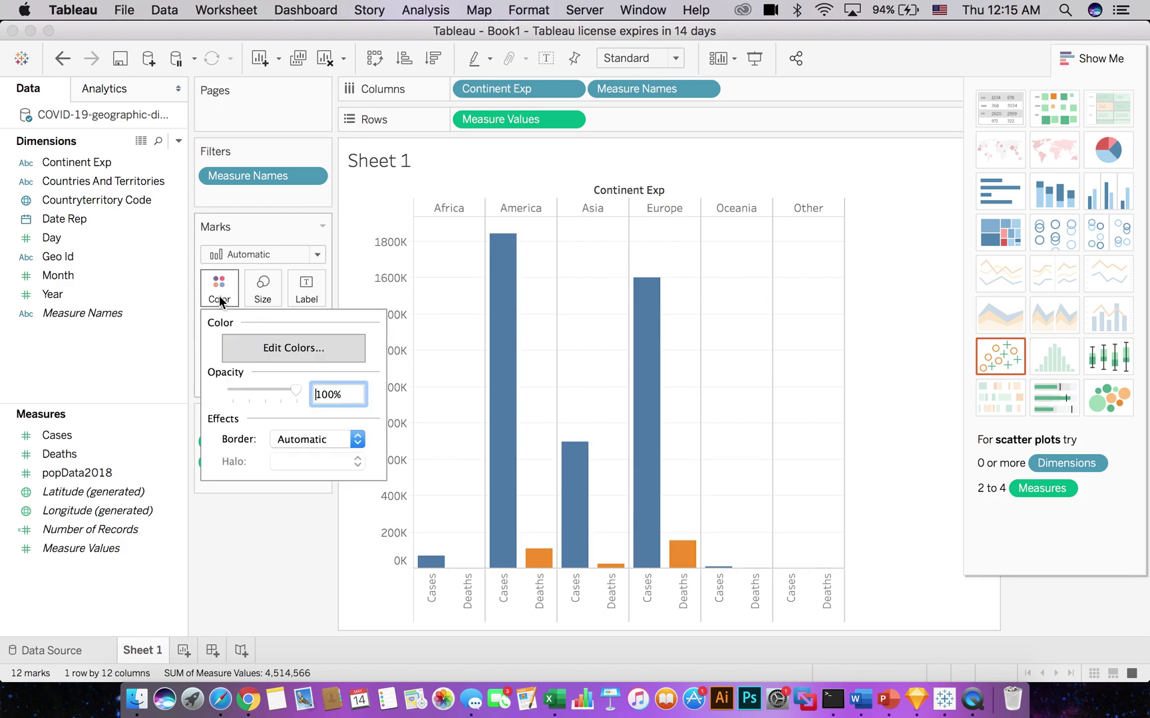
pyautogui.click(265, 351)
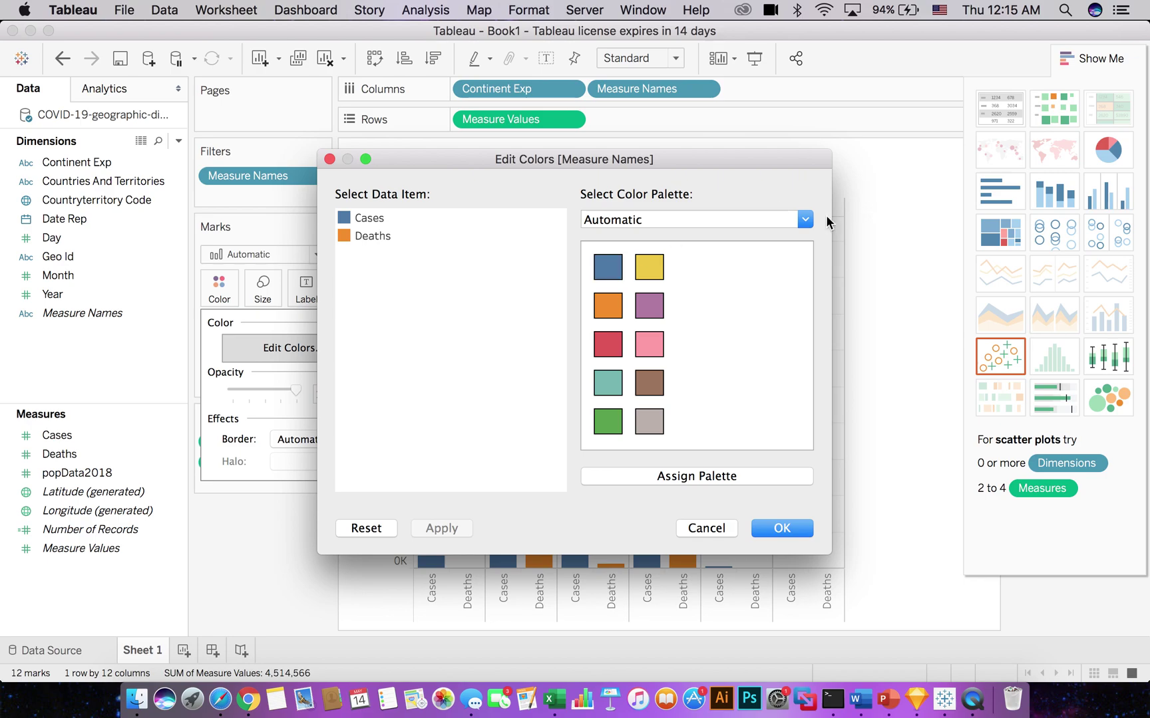
# - Assign the Red palette so Cases bars turn light pink and Deaths dark crimson
pyautogui.click(806, 221)
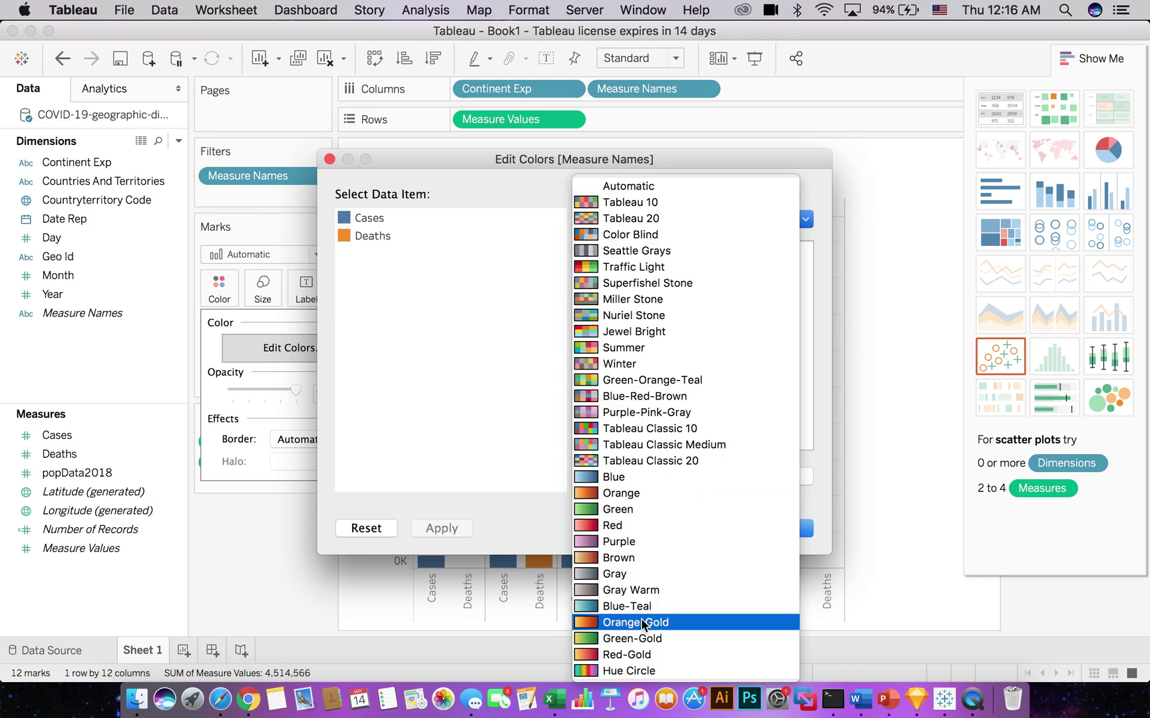
pyautogui.click(627, 526)
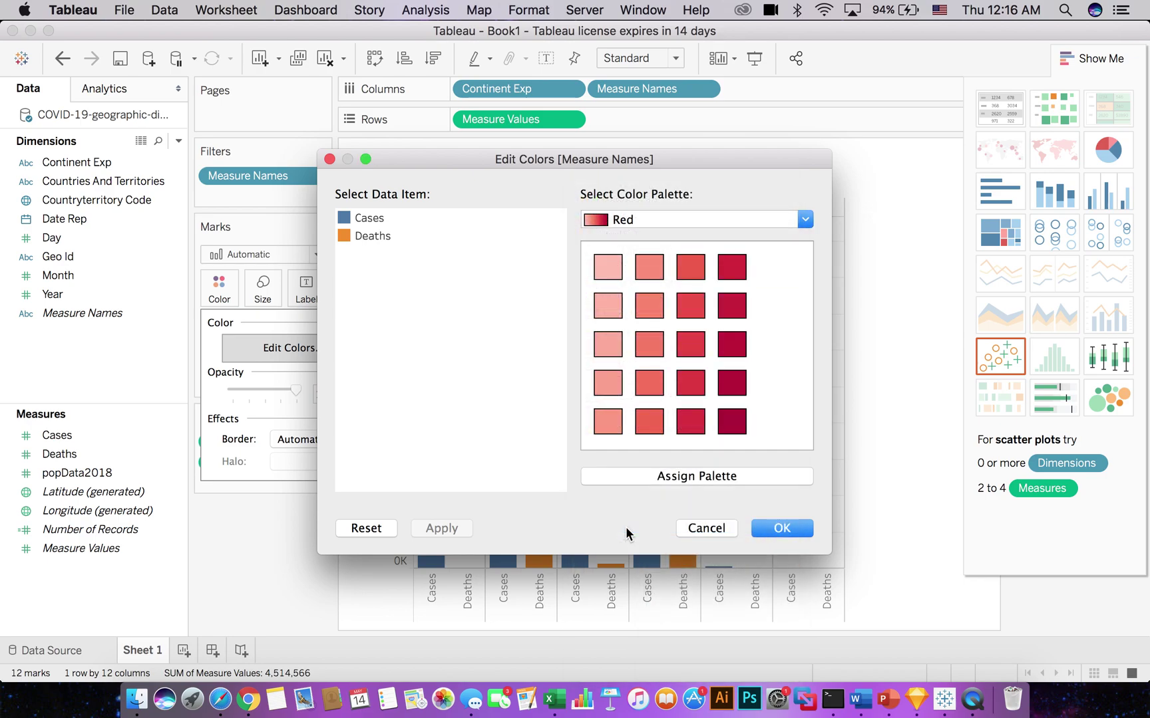
pyautogui.click(749, 472)
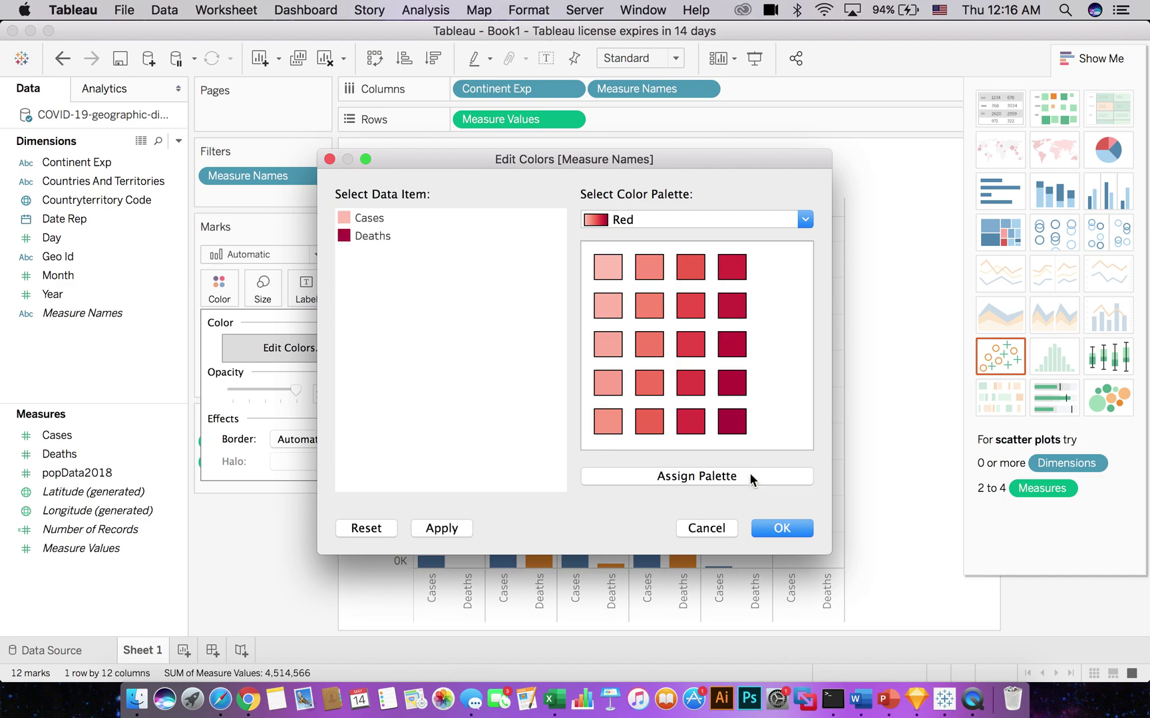
pyautogui.click(766, 528)
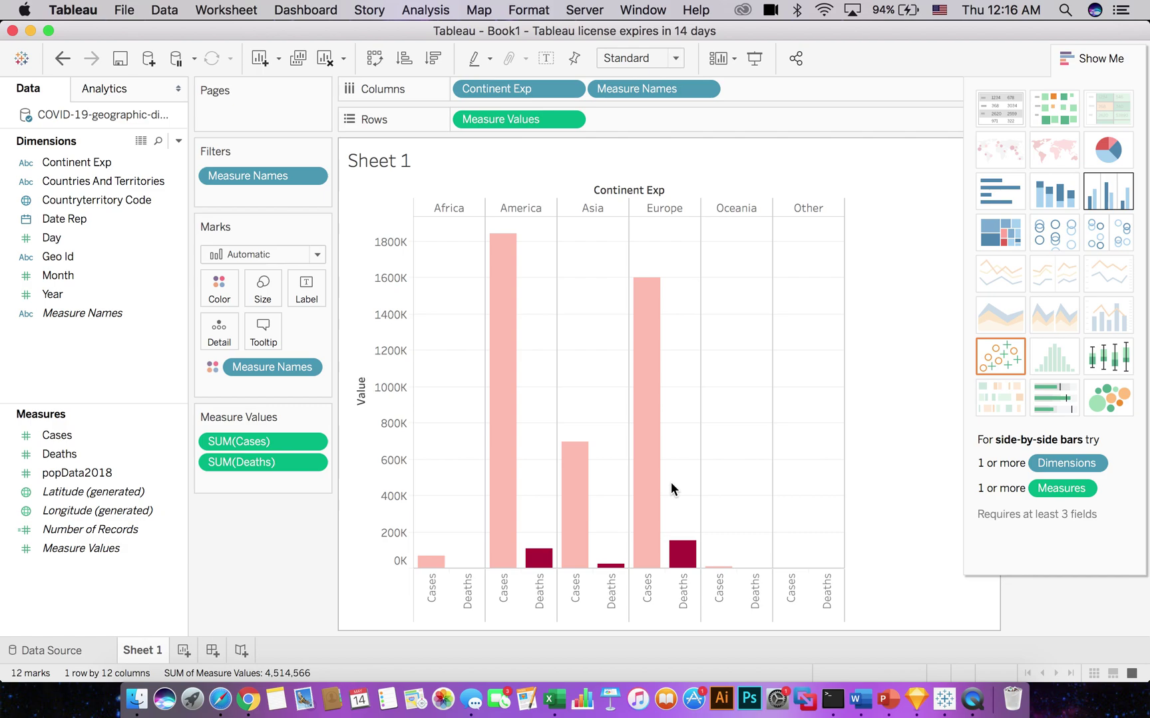
# - Always show value labels on Europe's Deaths (155,496) and Cases (1,602,977) bars
pyautogui.moveTo(500, 434)
pyautogui.click(687, 561)
pyautogui.rightClick(687, 558)
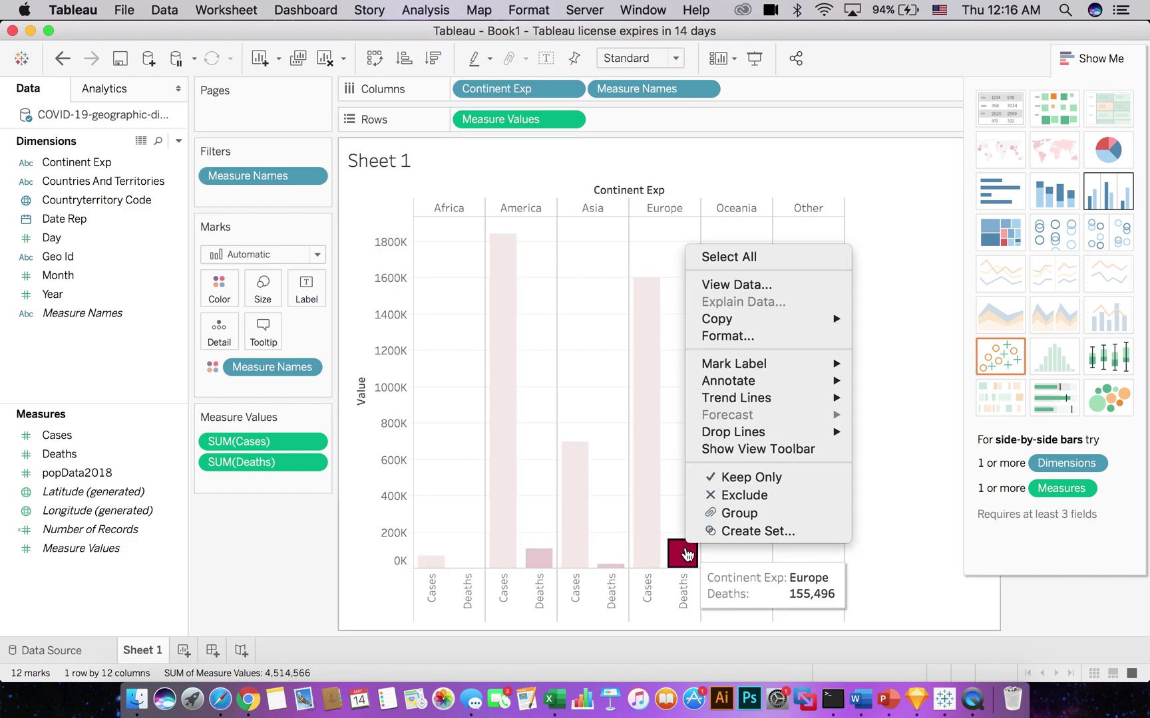
pyautogui.moveTo(778, 362)
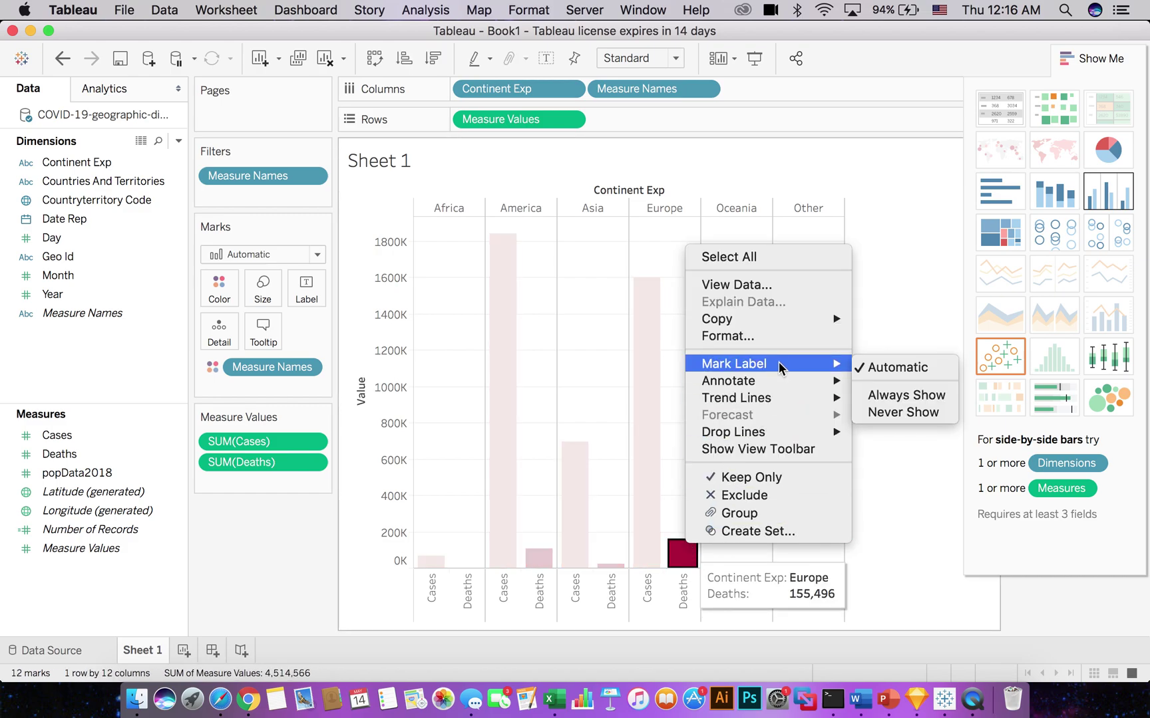
pyautogui.click(877, 395)
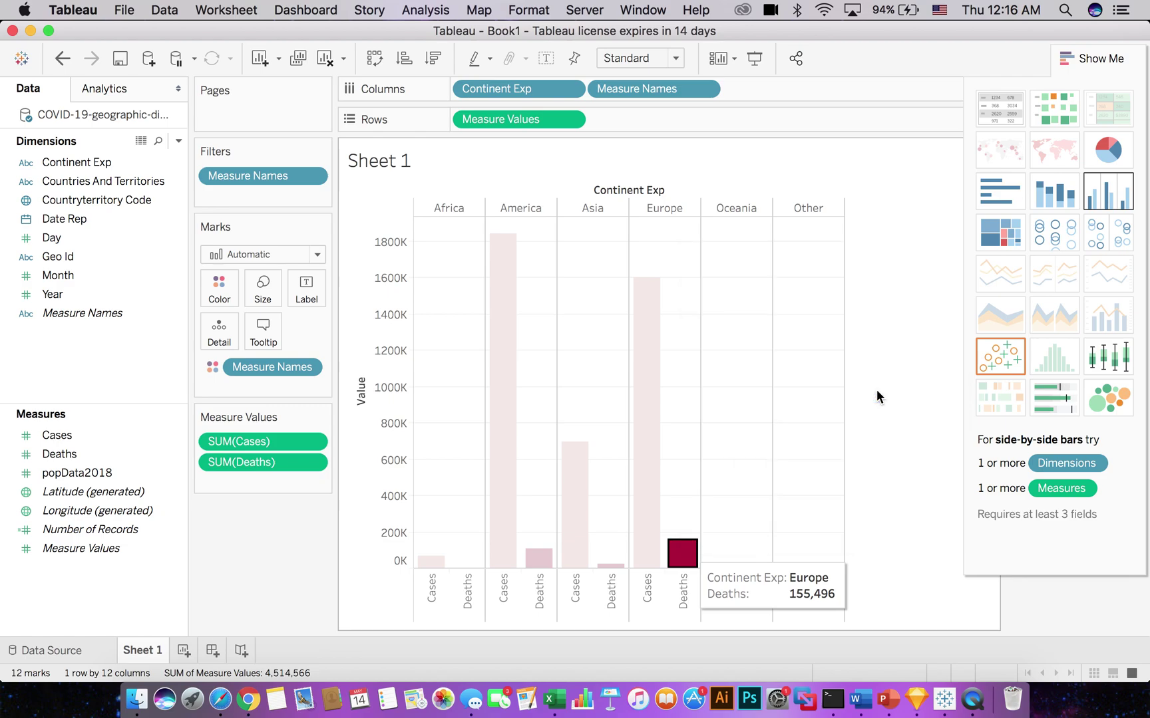
pyautogui.rightClick(646, 423)
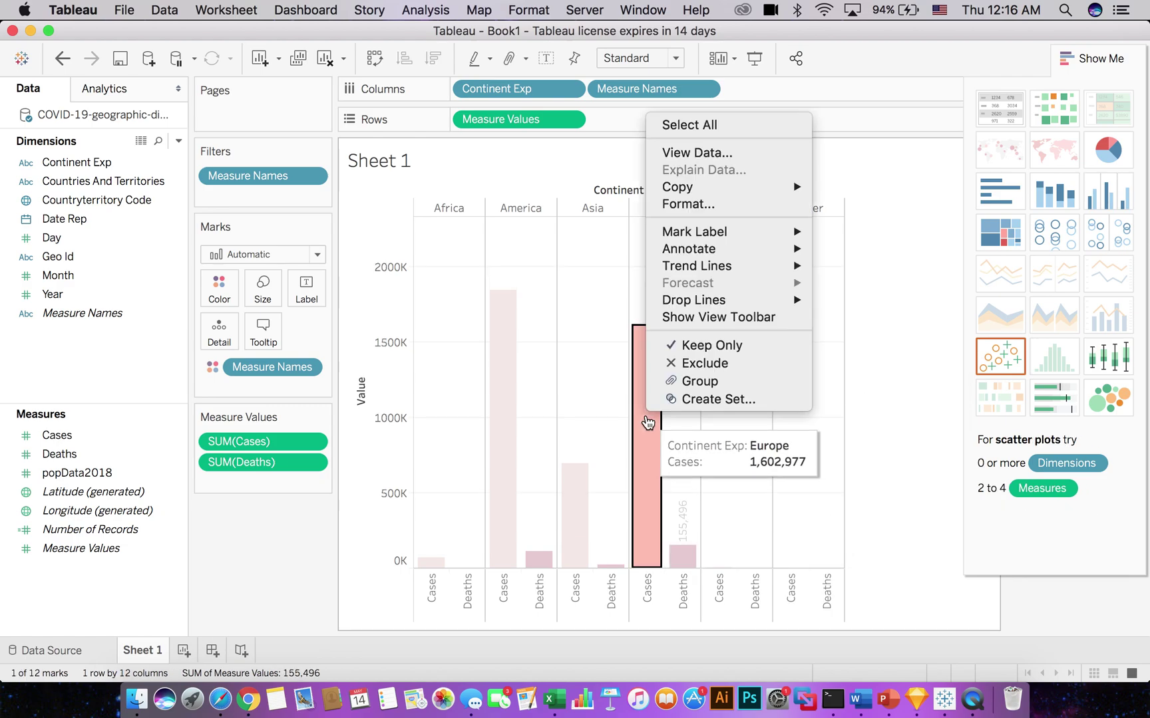
pyautogui.moveTo(692, 231)
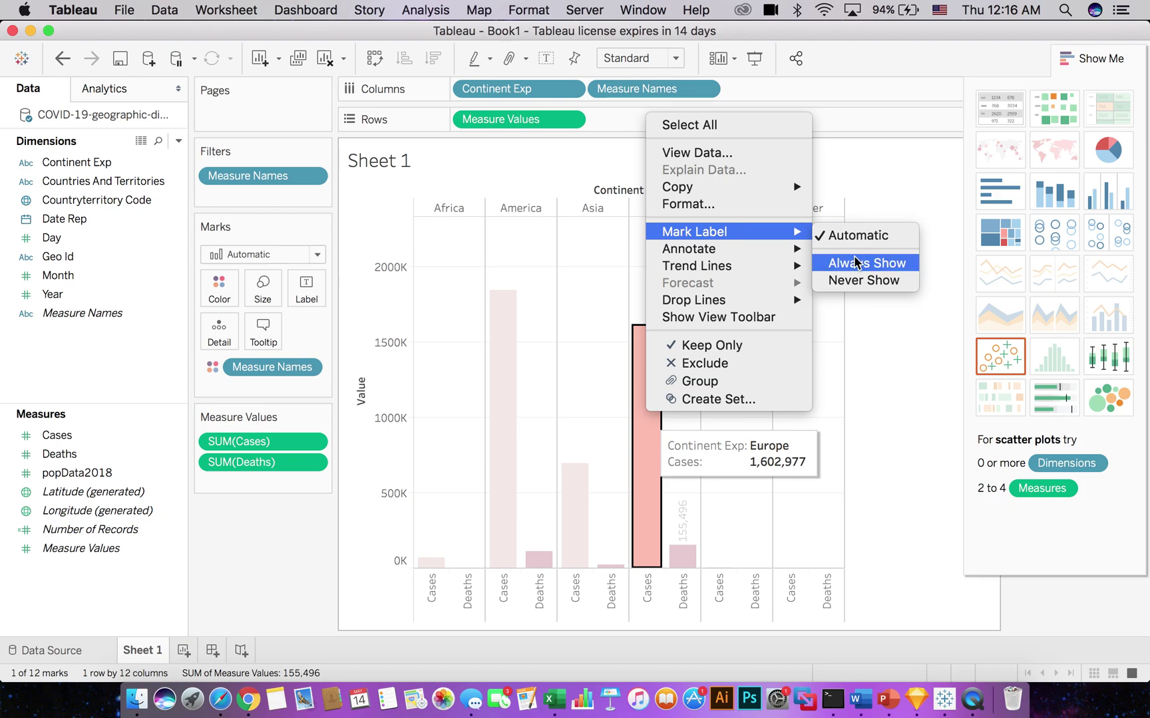
pyautogui.click(878, 263)
# - Clear the bar selection, close Show Me to reveal the Cases/Deaths legend, and add Sheet 2
pyautogui.rightClick(508, 417)
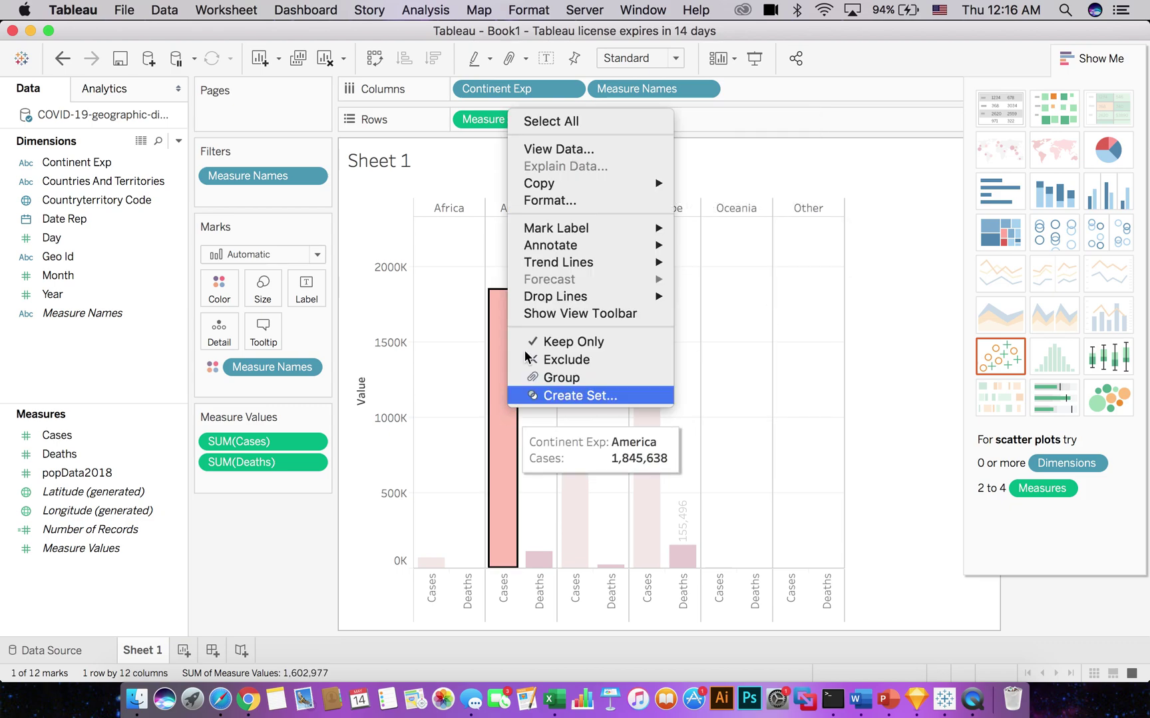
pyautogui.click(903, 436)
pyautogui.click(902, 437)
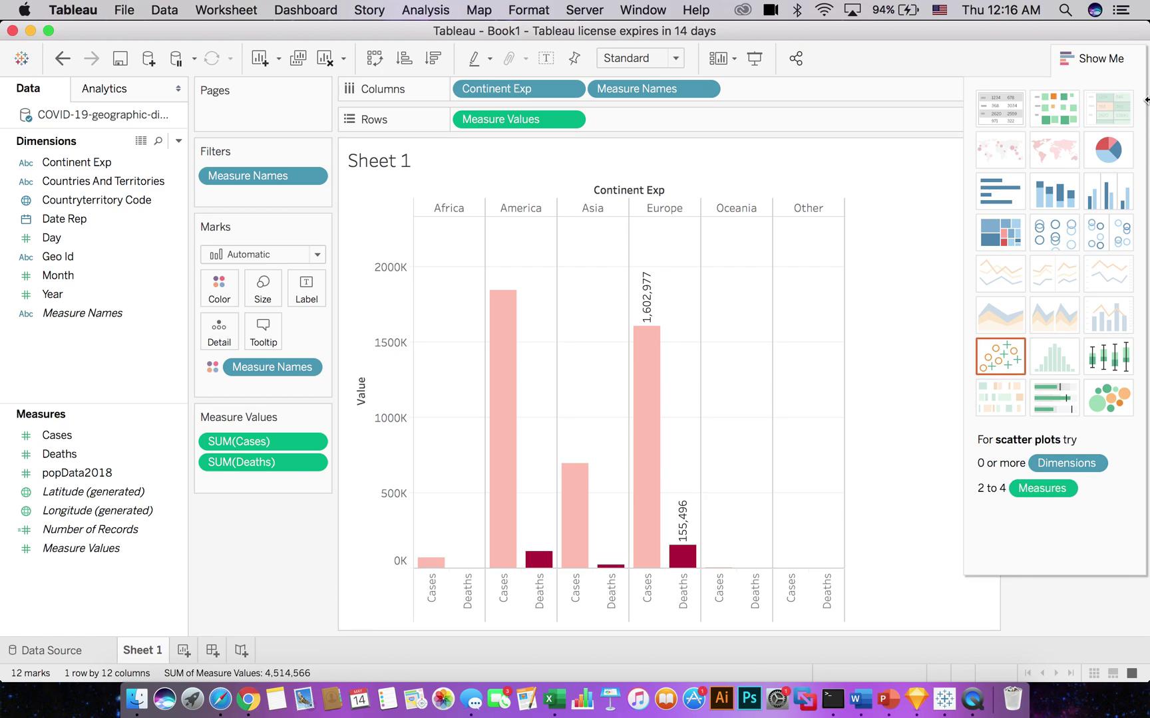
pyautogui.click(1099, 61)
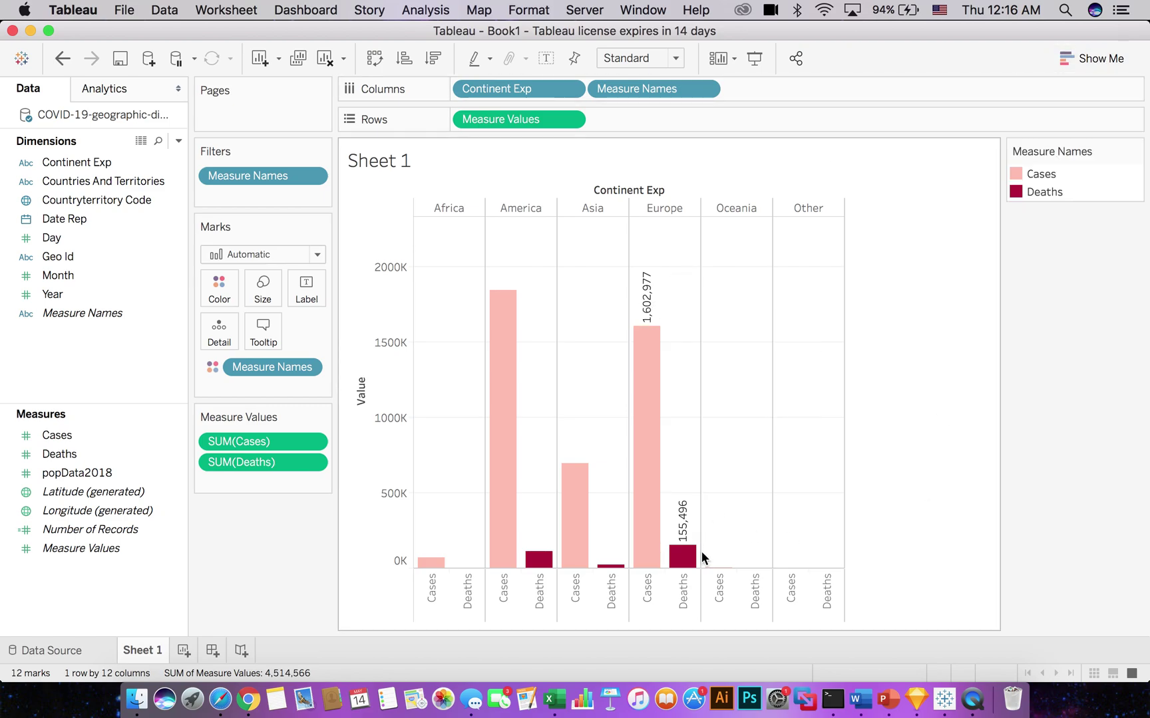
pyautogui.click(183, 652)
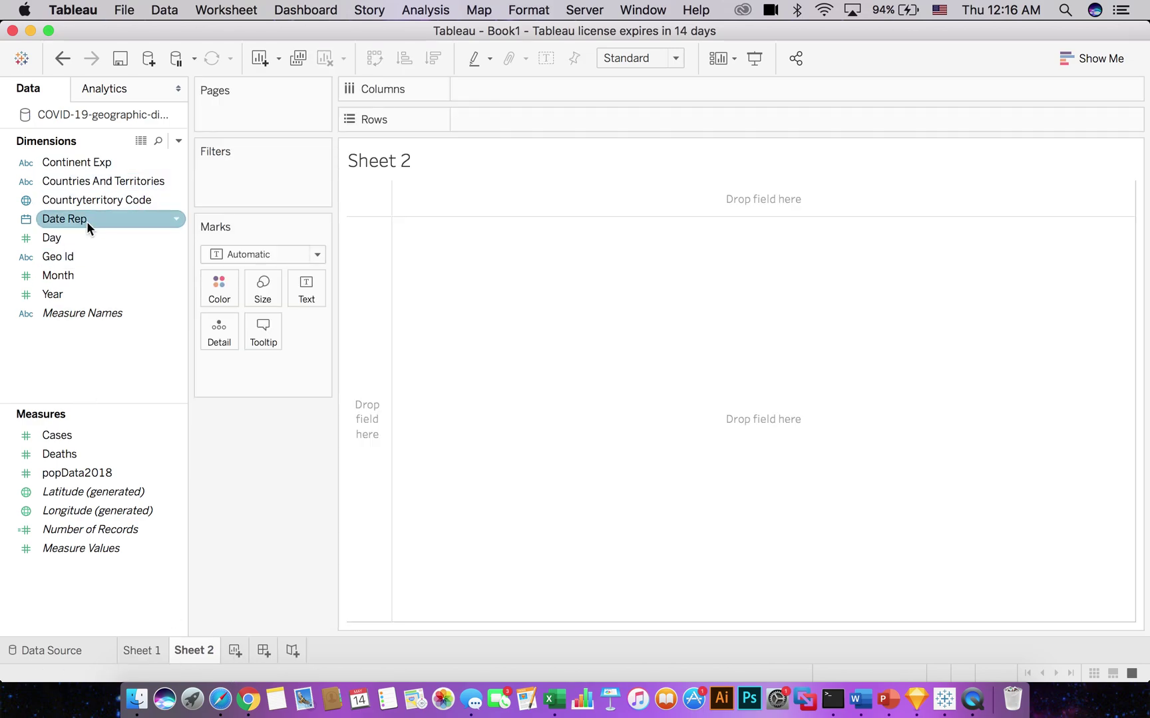
# - Chart SUM(Deaths) per country on Sheet 2, sorted descending by SUM(Deaths)
pyautogui.moveTo(89, 184); pyautogui.dragTo(494, 119)
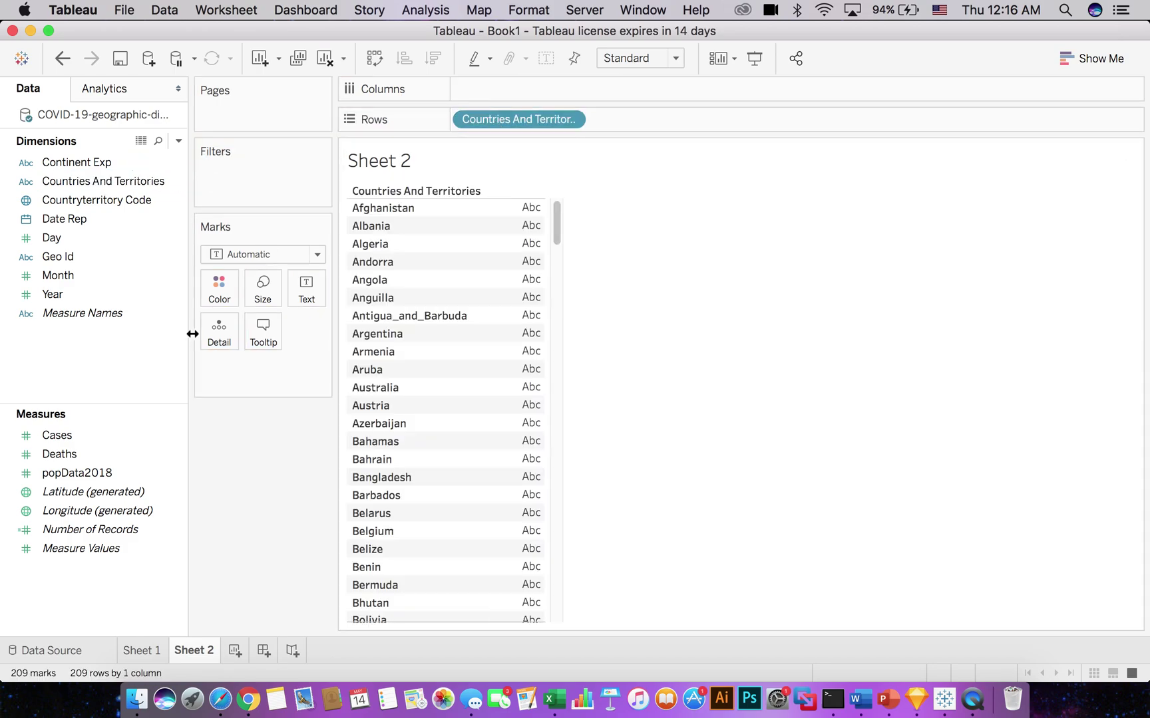
pyautogui.moveTo(73, 460); pyautogui.dragTo(520, 89)
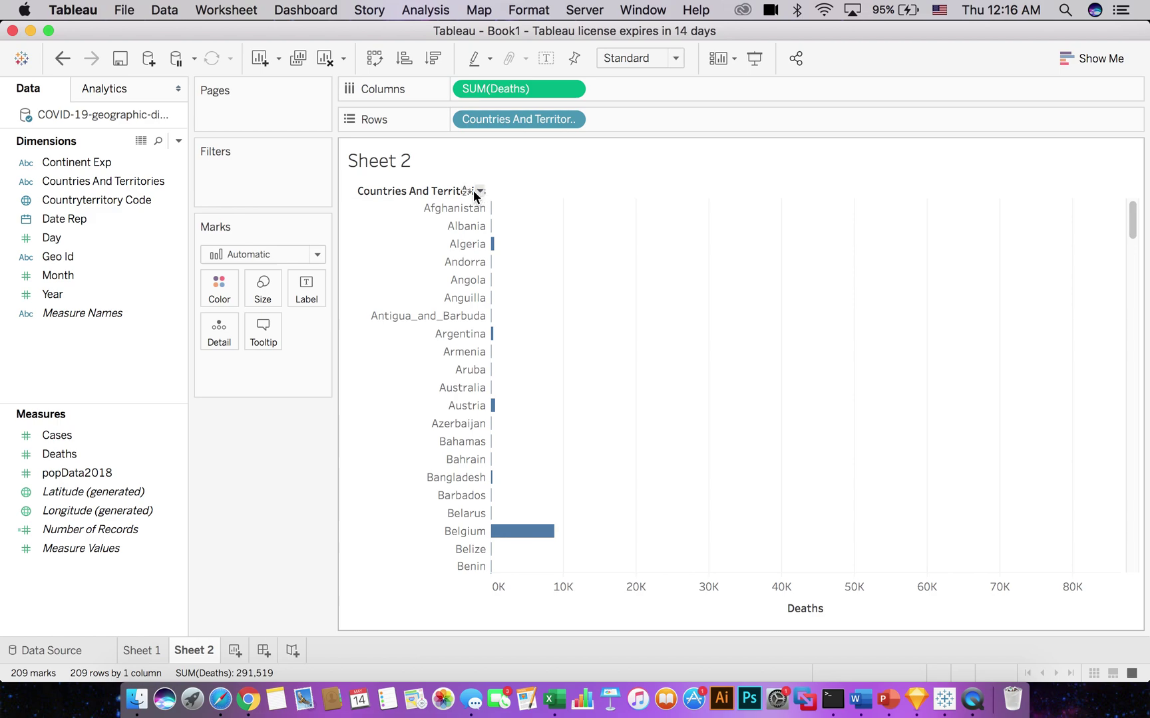
pyautogui.click(477, 191)
pyautogui.moveTo(509, 245)
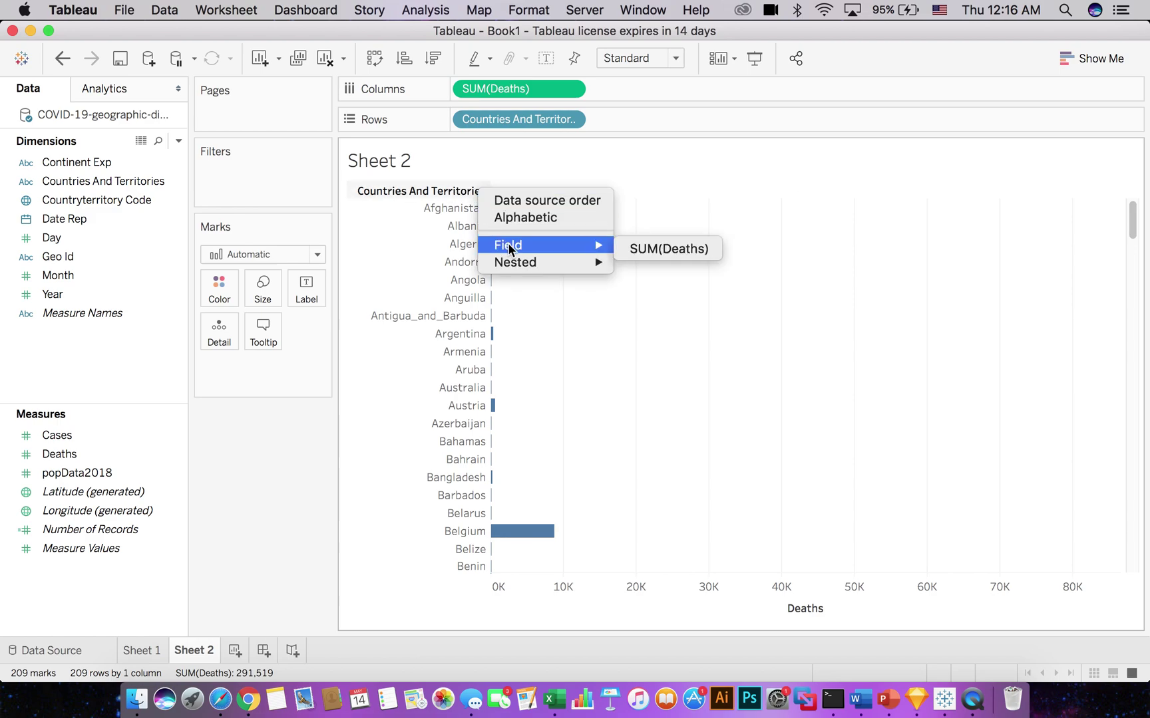
pyautogui.click(665, 248)
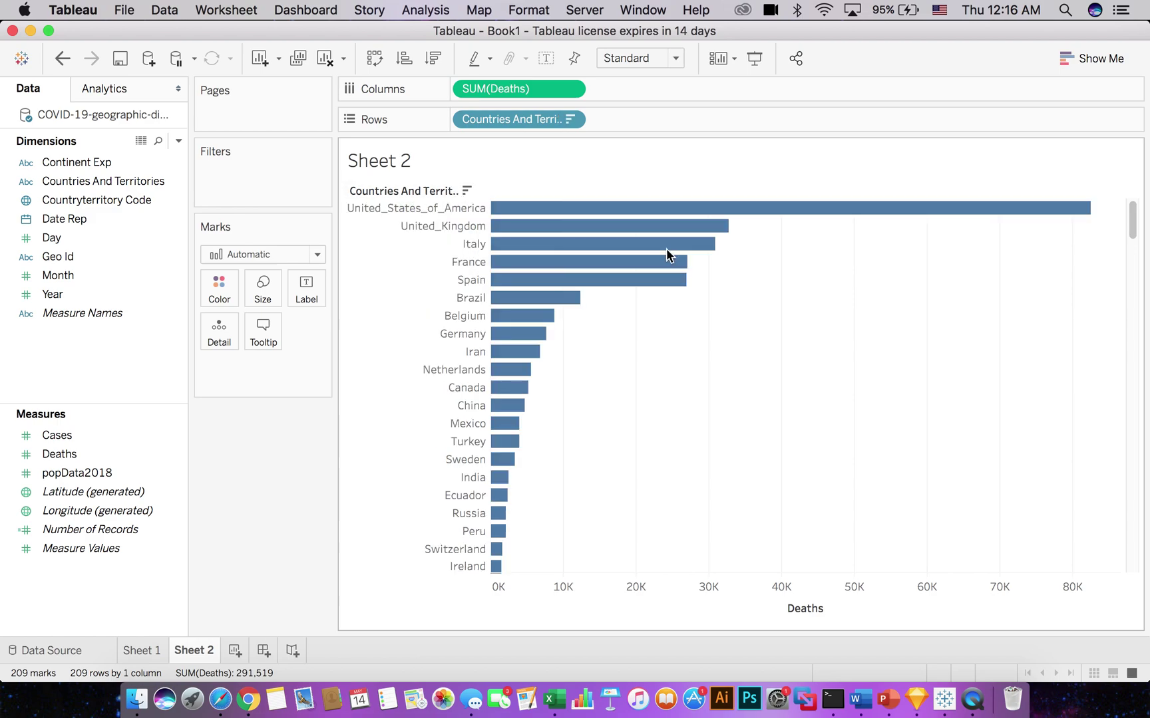
pyautogui.moveTo(510, 213)
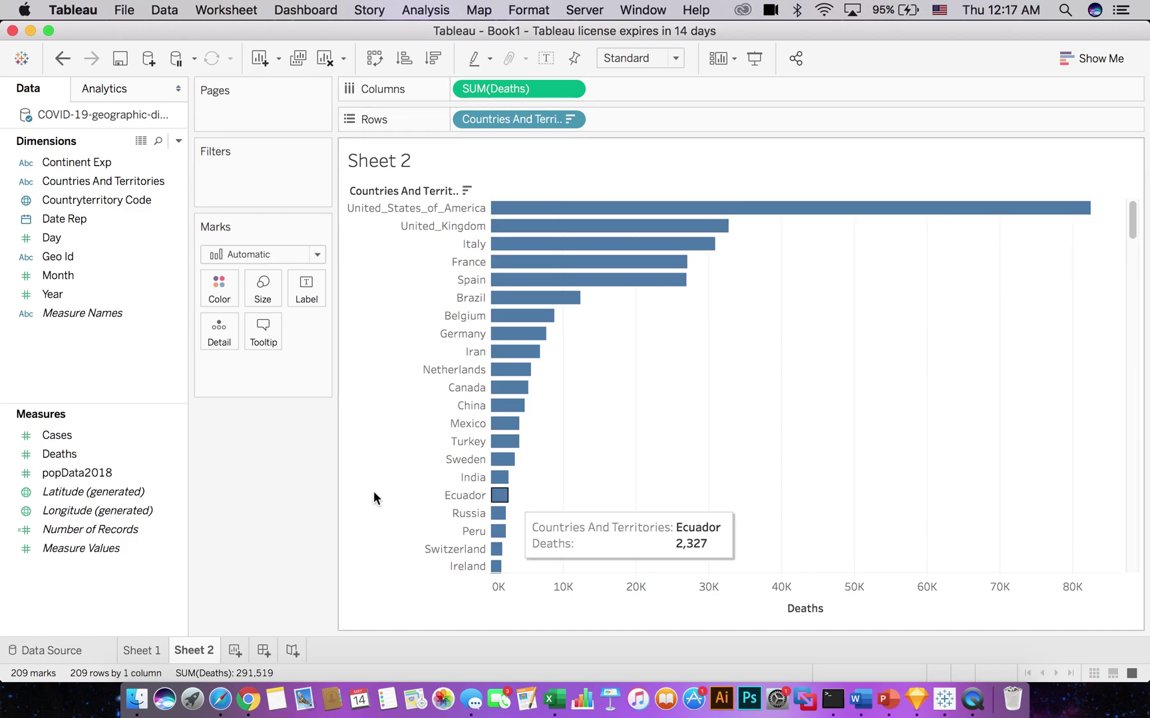
pyautogui.click(554, 698)
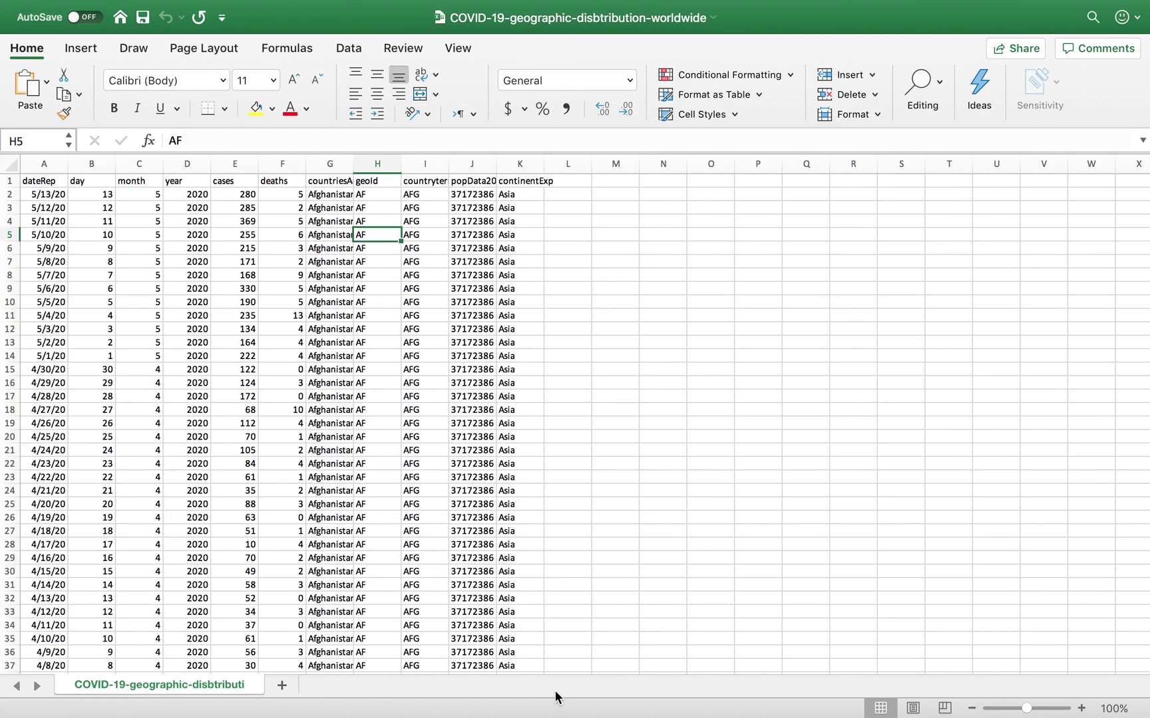
pyautogui.scroll(3, 433, 519)
pyautogui.moveTo(798, 706)
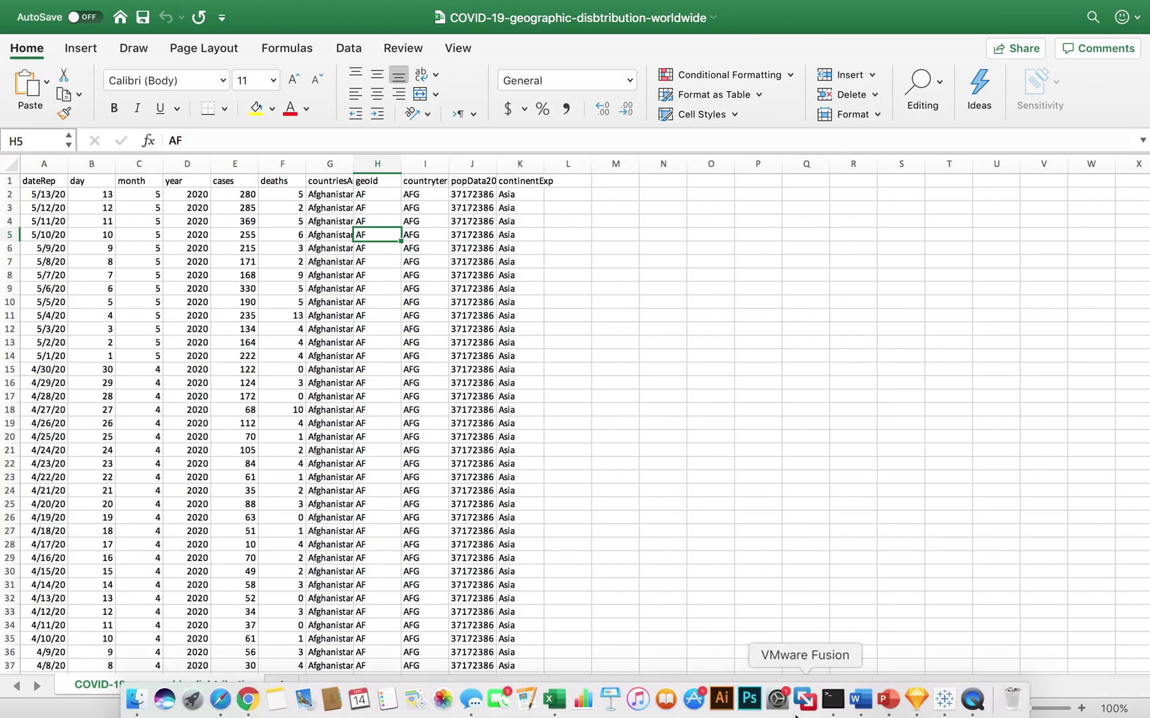
pyautogui.click(952, 709)
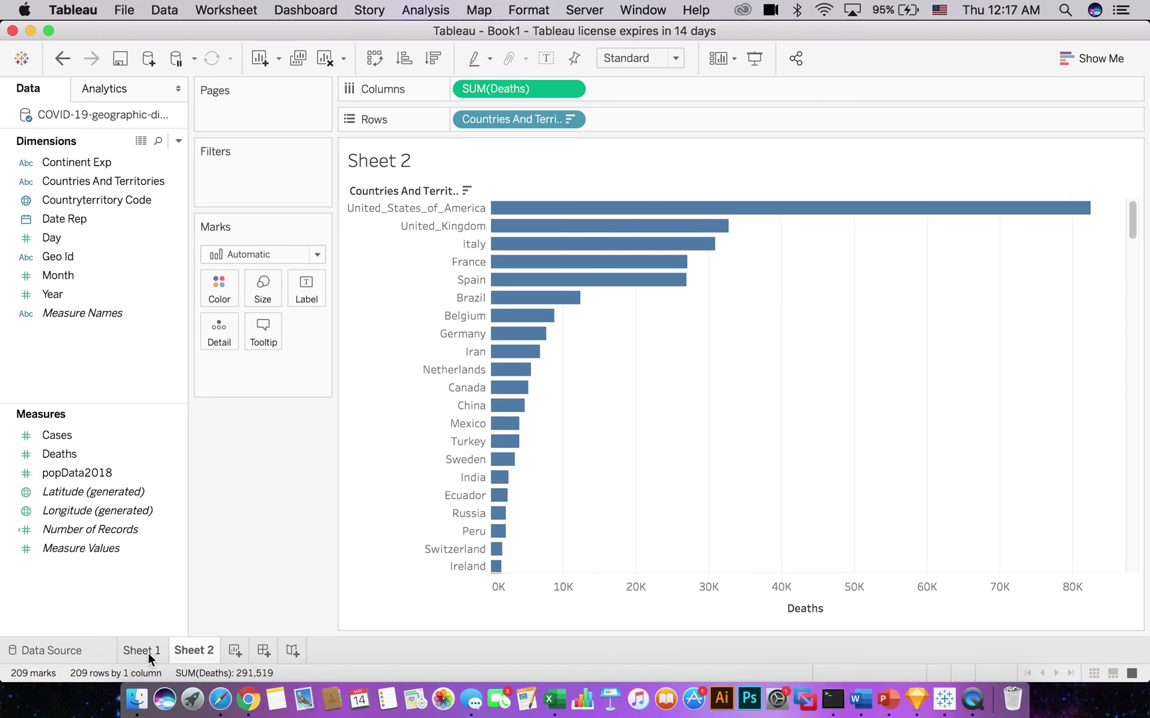
# - Show Sheet 1's red labelled continent chart, then return to the 'Tableau tutorial' slide
pyautogui.click(147, 652)
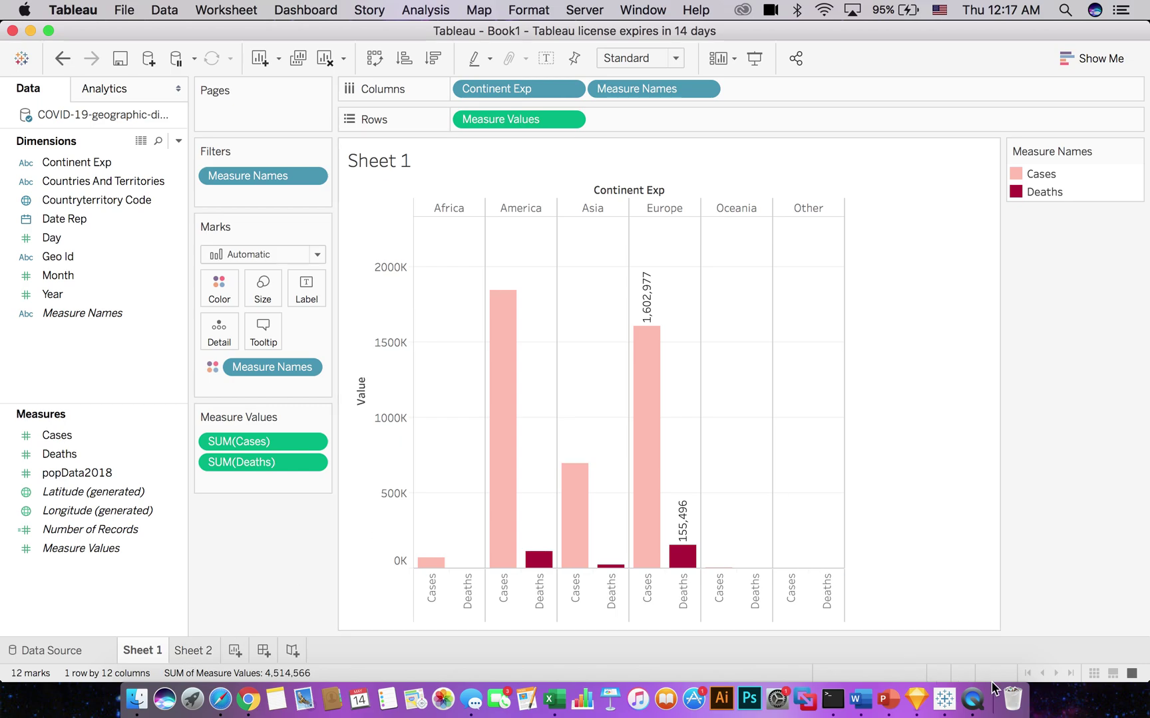
pyautogui.click(883, 702)
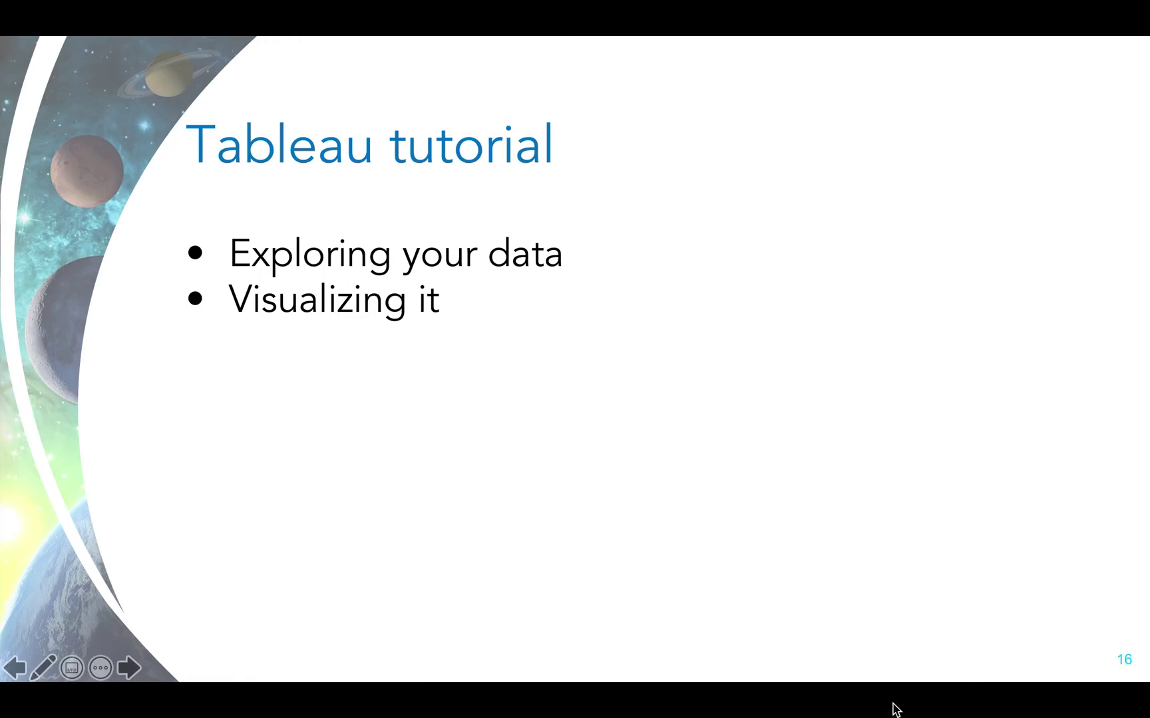